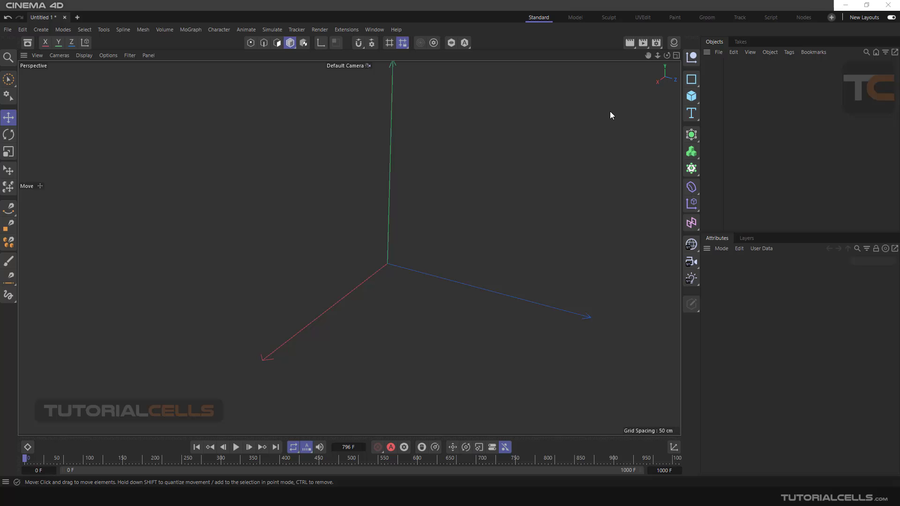
# Add a Metaball generator, then delete it again.
pyautogui.click(696, 136)
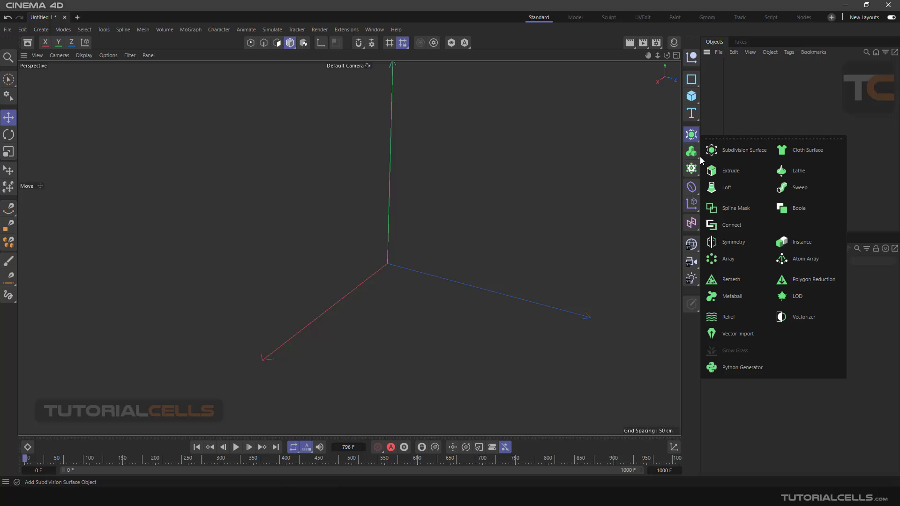
pyautogui.click(732, 296)
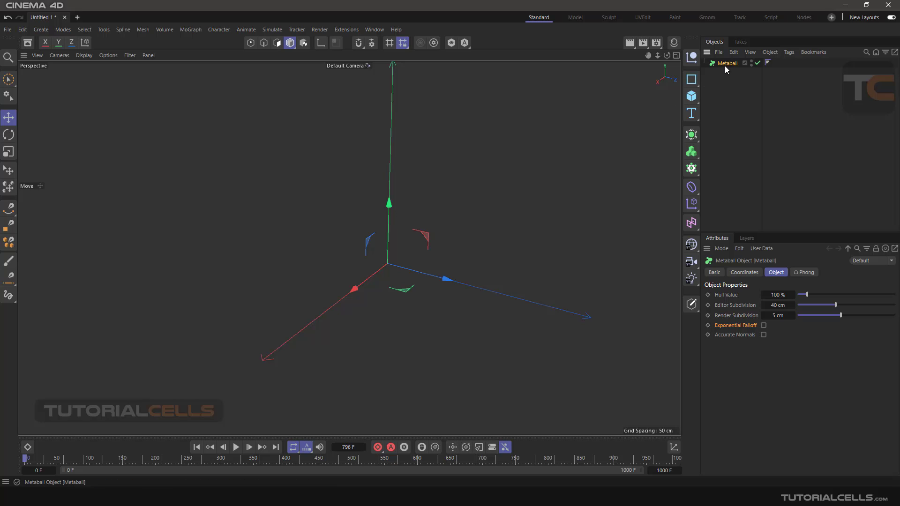
pyautogui.press('Delete')
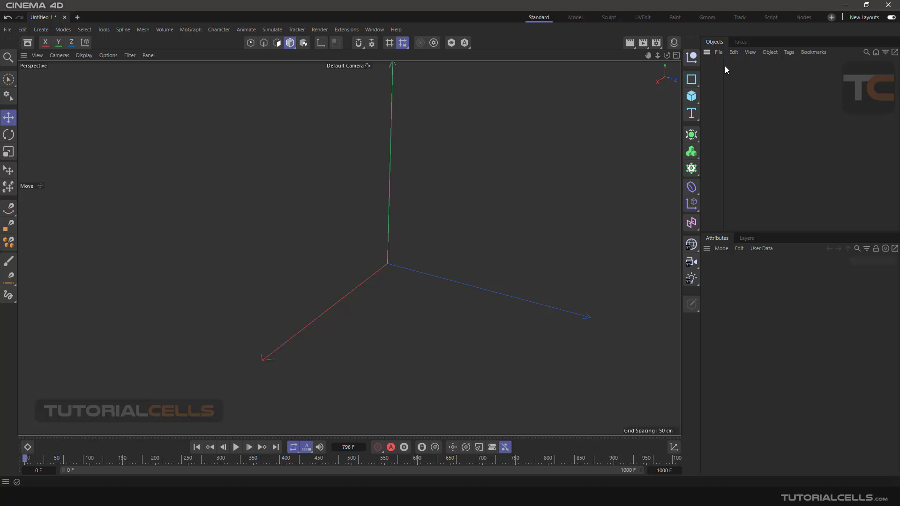
# Add a Sphere and Ctrl-drag a copy, Sphere.1, beside it along Z.
pyautogui.click(691, 97)
pyautogui.click(779, 145)
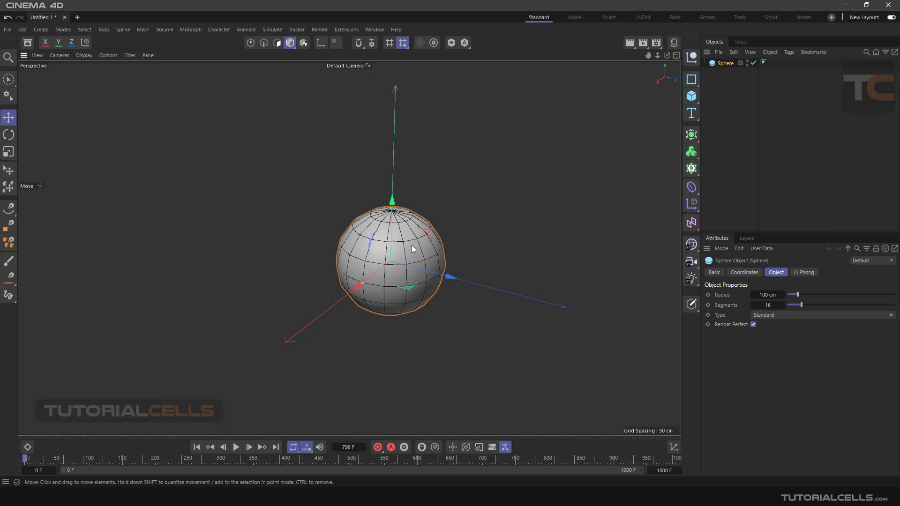
pyautogui.moveTo(443, 277); pyautogui.dragTo(572, 307)
pyautogui.keyDown('alt'); pyautogui.moveTo(479, 276); pyautogui.dragTo(383, 227, button='middle'); pyautogui.keyUp('alt')
pyautogui.moveTo(459, 266); pyautogui.dragTo(465, 267)
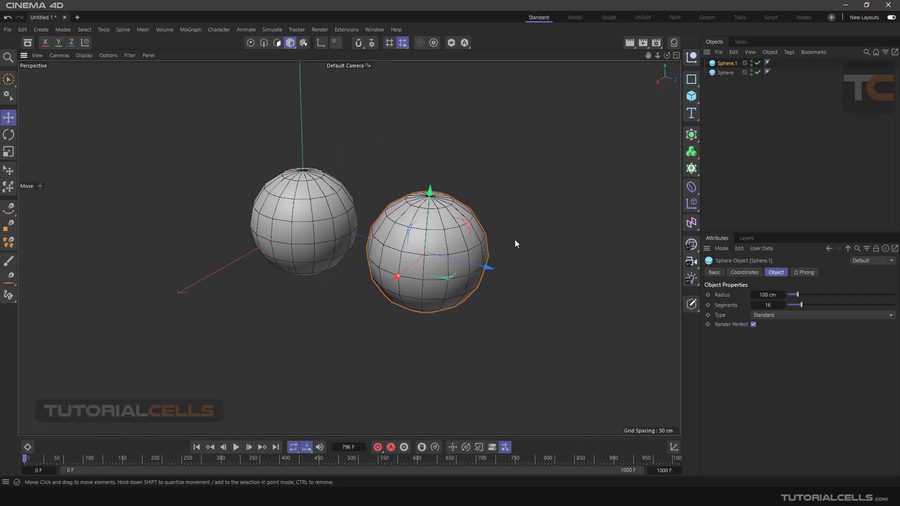
pyautogui.click(691, 135)
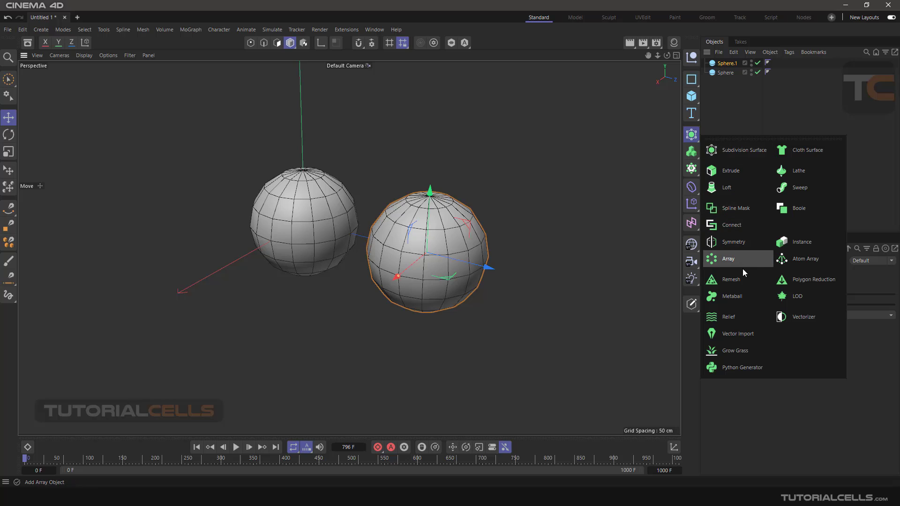
# Add a Metaball and nest Sphere and Sphere.1 inside it.
pyautogui.click(735, 302)
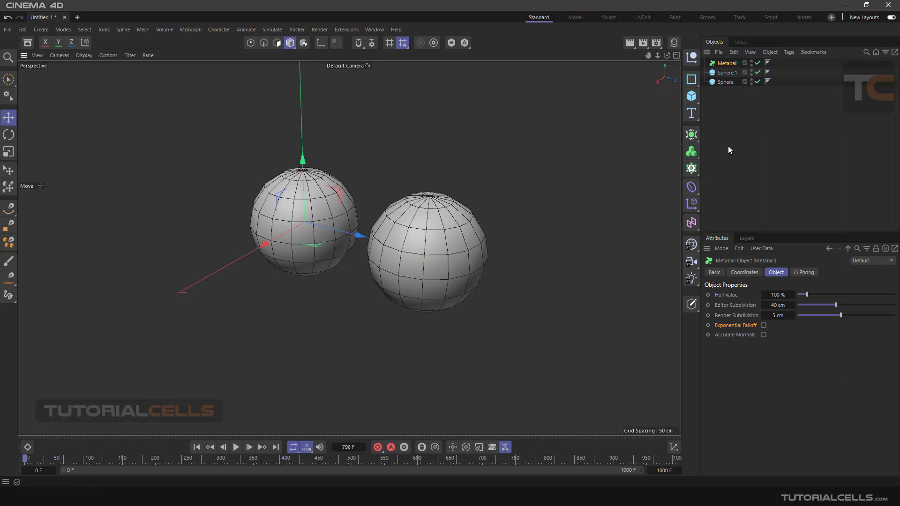
pyautogui.moveTo(730, 105); pyautogui.dragTo(728, 63)
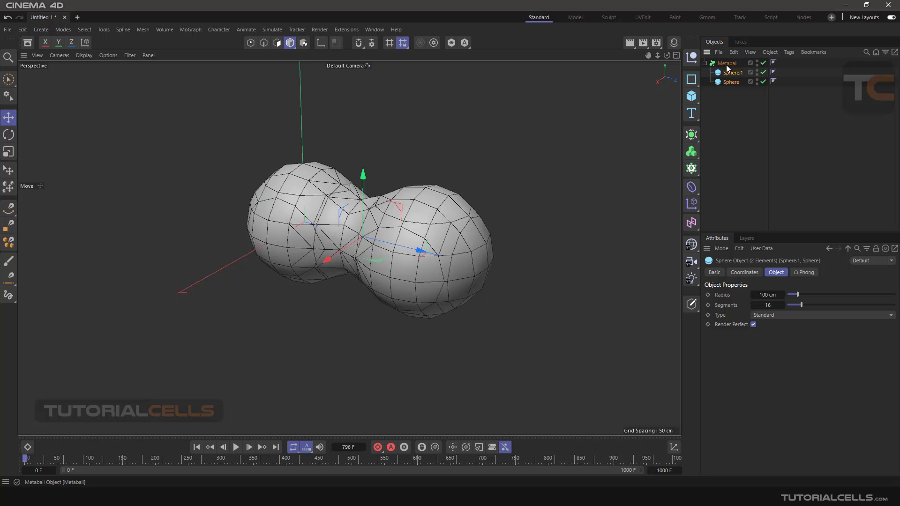
pyautogui.scroll(4, 361, 223)
pyautogui.keyDown('alt'); pyautogui.moveTo(408, 200); pyautogui.dragTo(533, 180); pyautogui.keyUp('alt')
# Move Sphere.1 right along Z so a thinner neck joins the spheres.
pyautogui.click(724, 82)
pyautogui.keyDown('alt'); pyautogui.moveTo(623, 135); pyautogui.dragTo(440, 209); pyautogui.keyUp('alt')
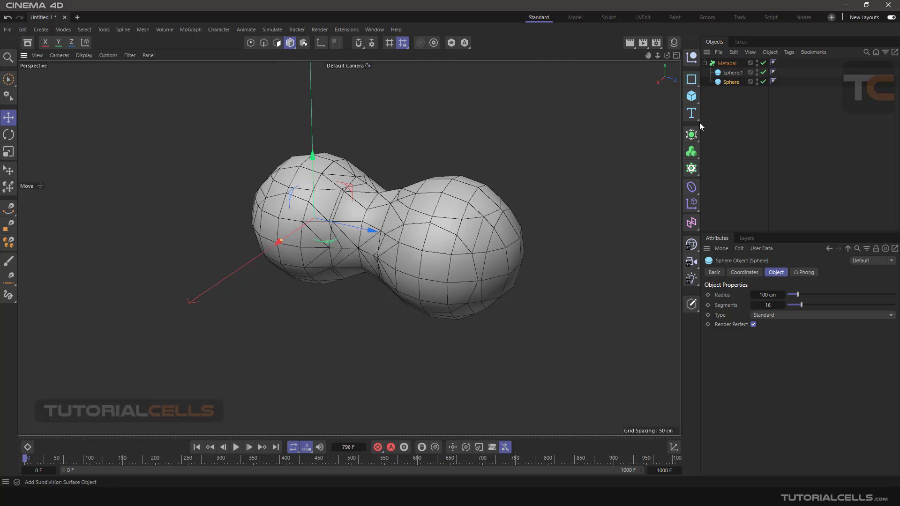
pyautogui.click(732, 73)
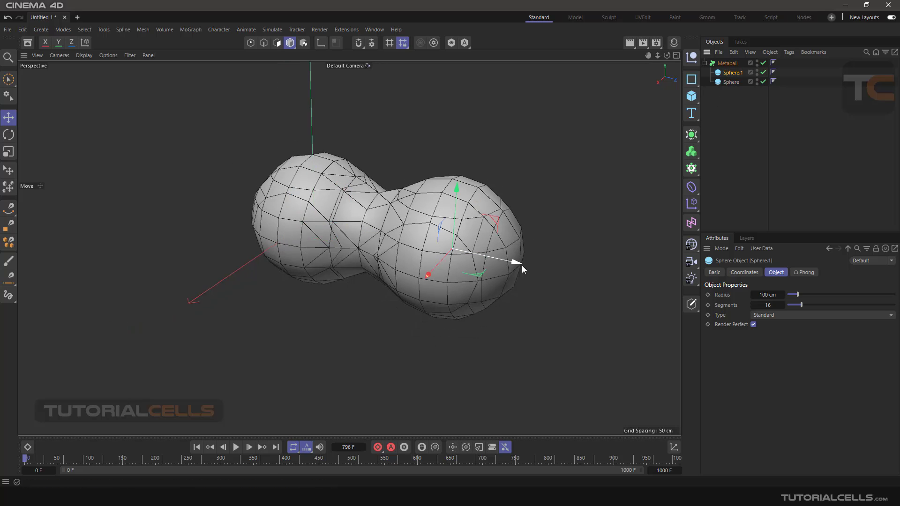
pyautogui.moveTo(520, 263); pyautogui.dragTo(537, 250)
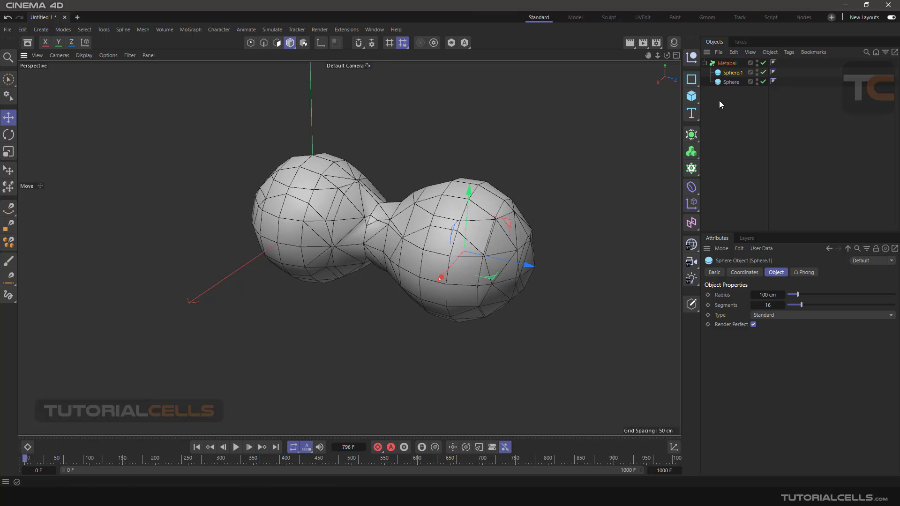
pyautogui.click(727, 63)
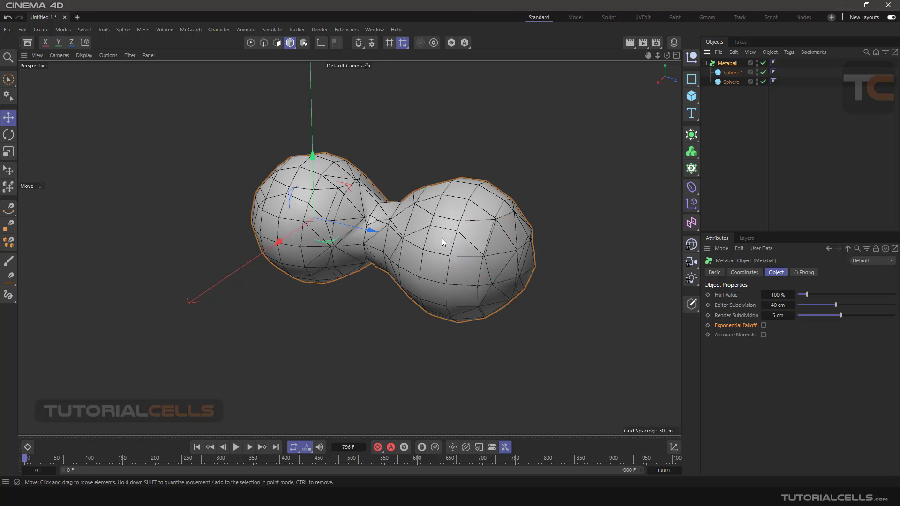
pyautogui.keyDown('alt'); pyautogui.moveTo(442, 238); pyautogui.dragTo(420, 227, button='middle'); pyautogui.keyUp('alt')
pyautogui.click(726, 295)
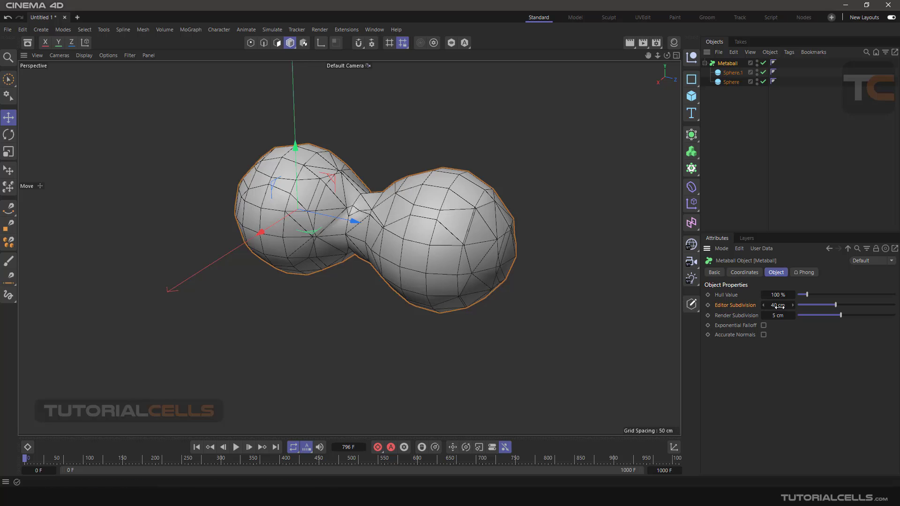
pyautogui.moveTo(778, 306); pyautogui.dragTo(756, 306)
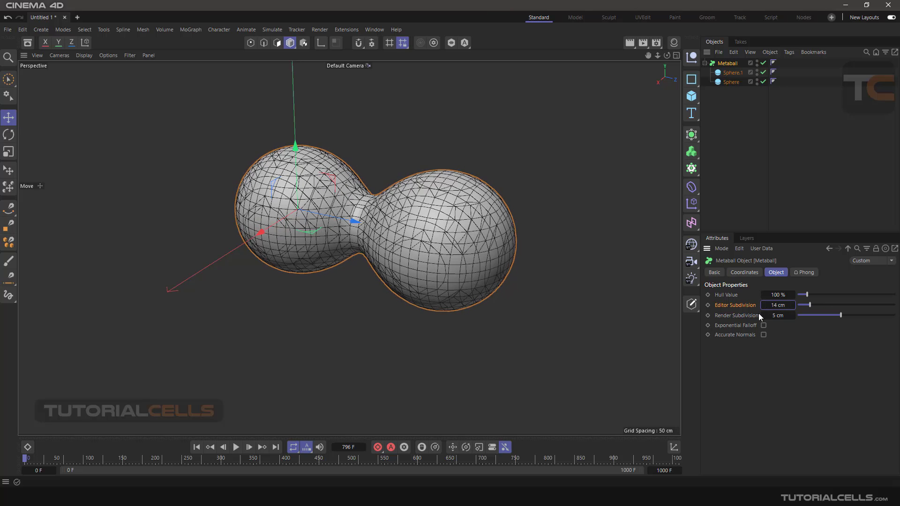
pyautogui.doubleClick(774, 305)
pyautogui.write('5')
pyautogui.press('Return')
pyautogui.scroll(2, 623, 280)
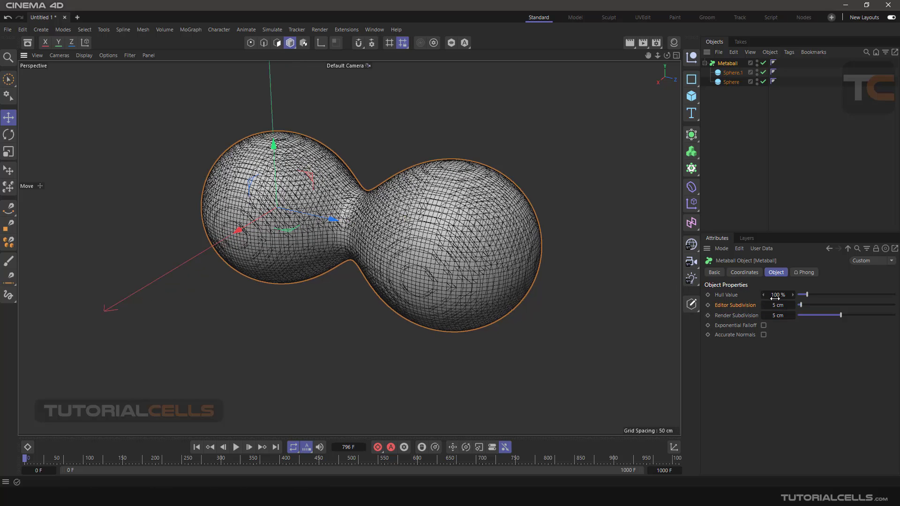
pyautogui.moveTo(800, 304); pyautogui.dragTo(835, 305)
pyautogui.keyDown('alt'); pyautogui.moveTo(572, 226); pyautogui.dragTo(468, 214); pyautogui.keyUp('alt')
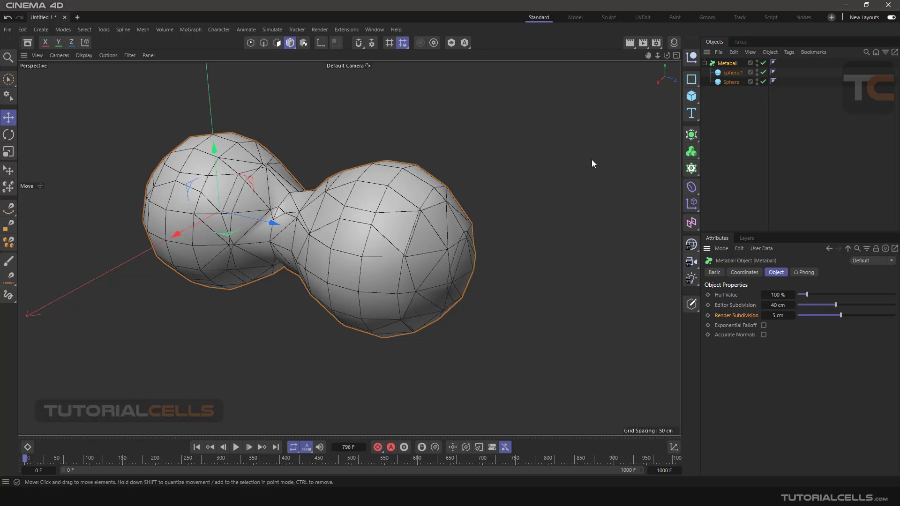
pyautogui.click(643, 43)
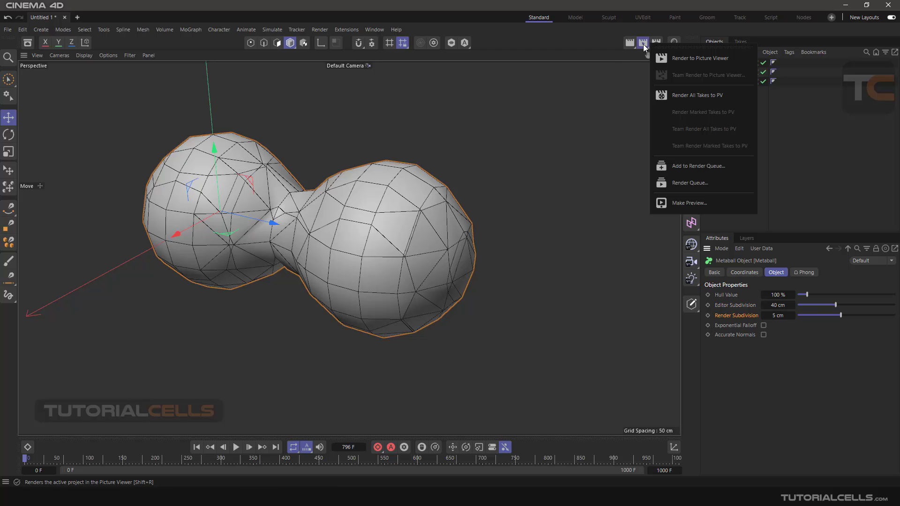
pyautogui.click(673, 58)
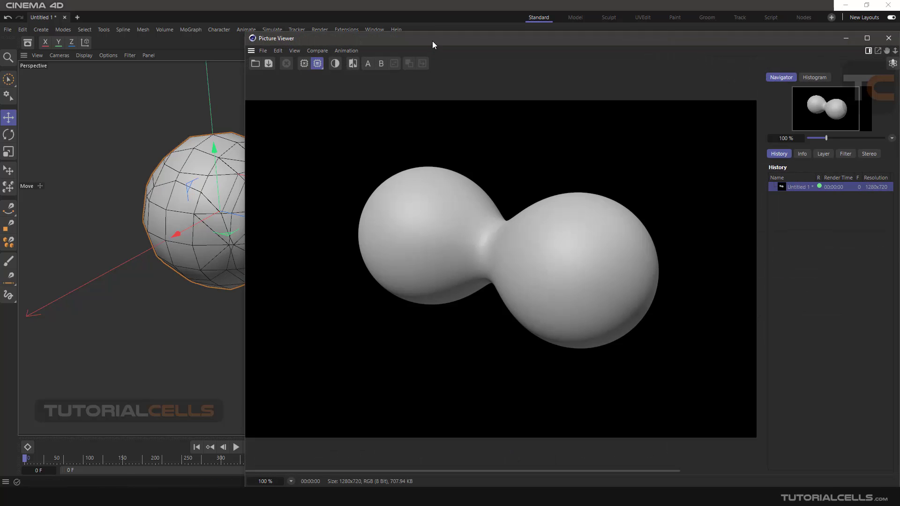
pyautogui.moveTo(433, 41); pyautogui.dragTo(468, 43)
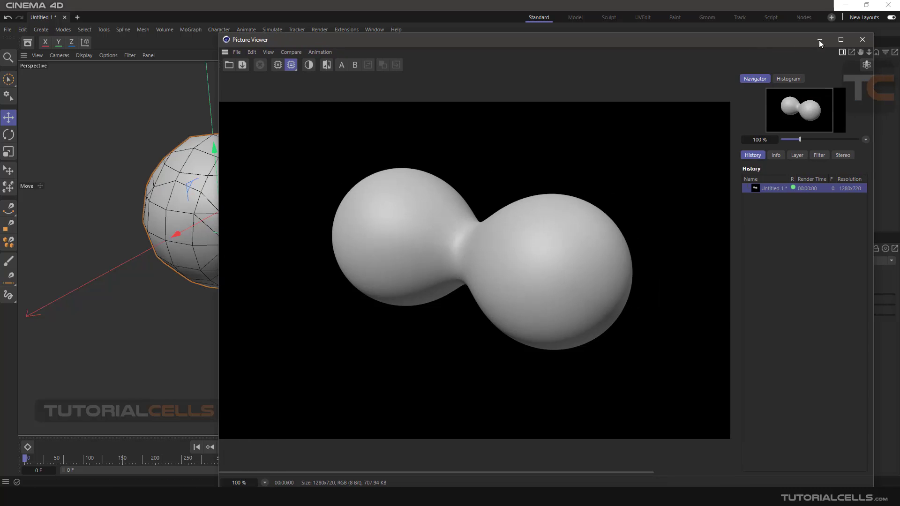
pyautogui.click(864, 40)
pyautogui.keyDown('alt'); pyautogui.moveTo(401, 181); pyautogui.dragTo(399, 215); pyautogui.keyUp('alt')
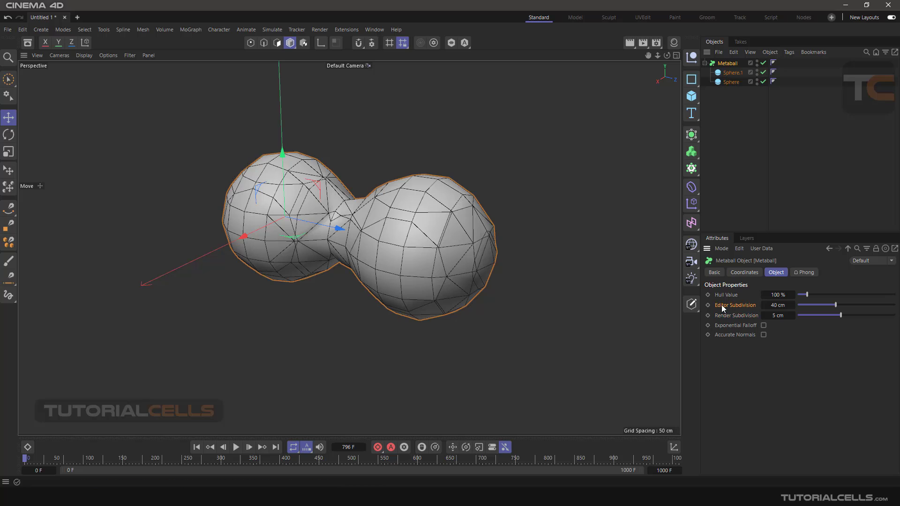
# Set the Metaball's Editor Subdivision to 5 cm and show the viewport with smooth shading.
pyautogui.click(777, 305)
pyautogui.write('5')
pyautogui.press('Return')
pyautogui.scroll(1, 373, 227)
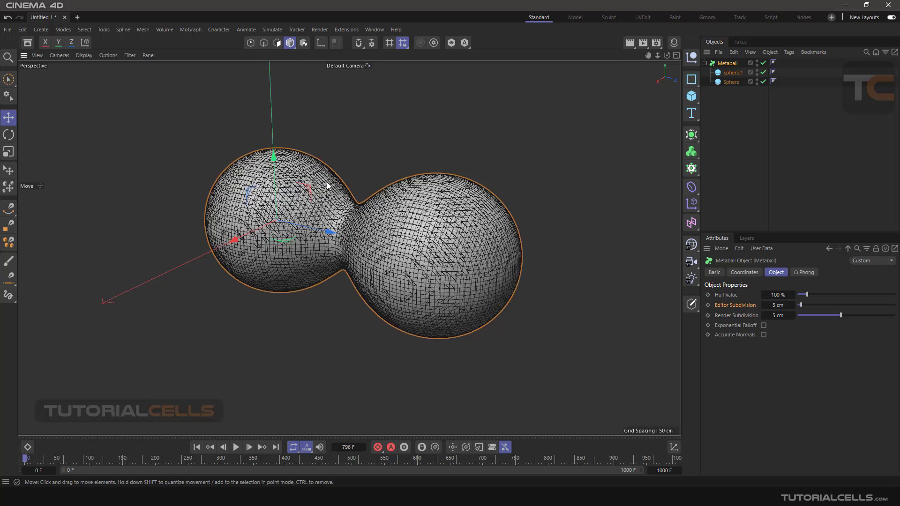
pyautogui.click(84, 55)
pyautogui.click(104, 82)
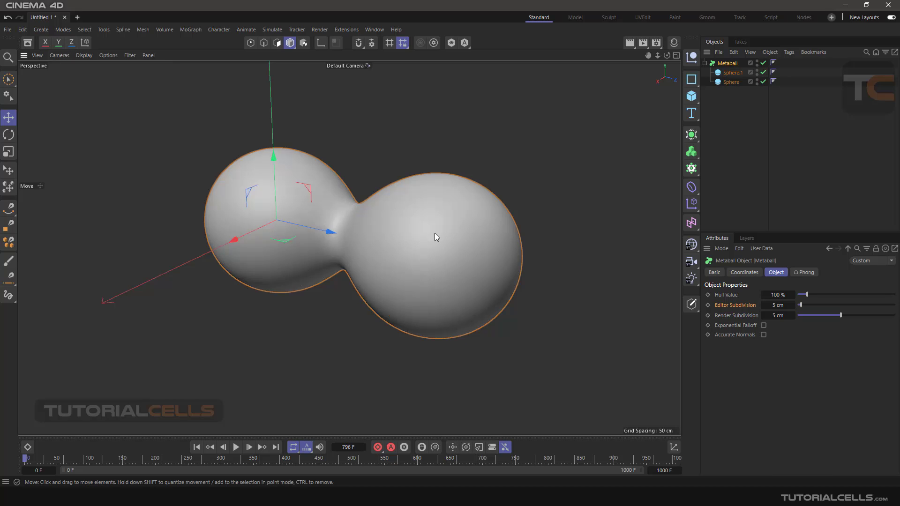
pyautogui.moveTo(439, 235); pyautogui.dragTo(438, 222, button='middle')
# Slide Sphere.1 along Z, copy out a third sphere, then delete it.
pyautogui.click(732, 72)
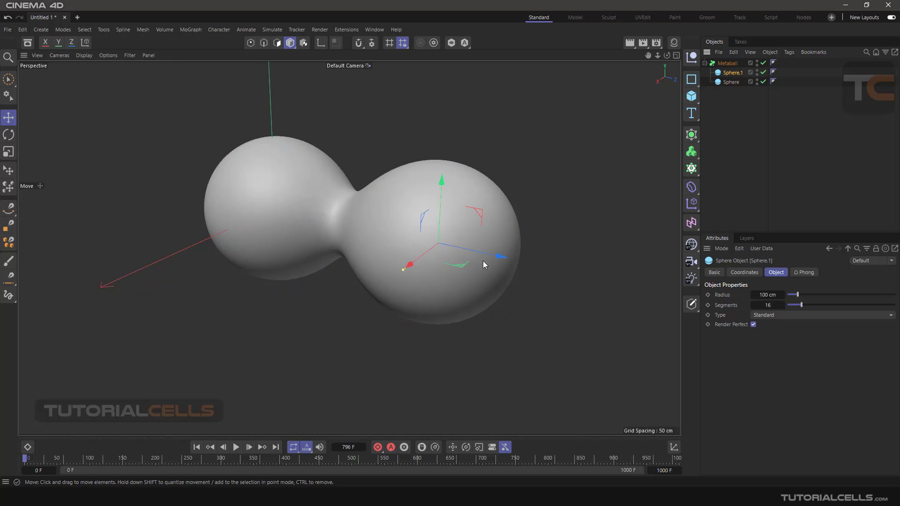
pyautogui.moveTo(486, 258); pyautogui.dragTo(619, 272)
pyautogui.keyDown('alt'); pyautogui.moveTo(522, 237); pyautogui.dragTo(488, 263, button='middle'); pyautogui.keyUp('alt')
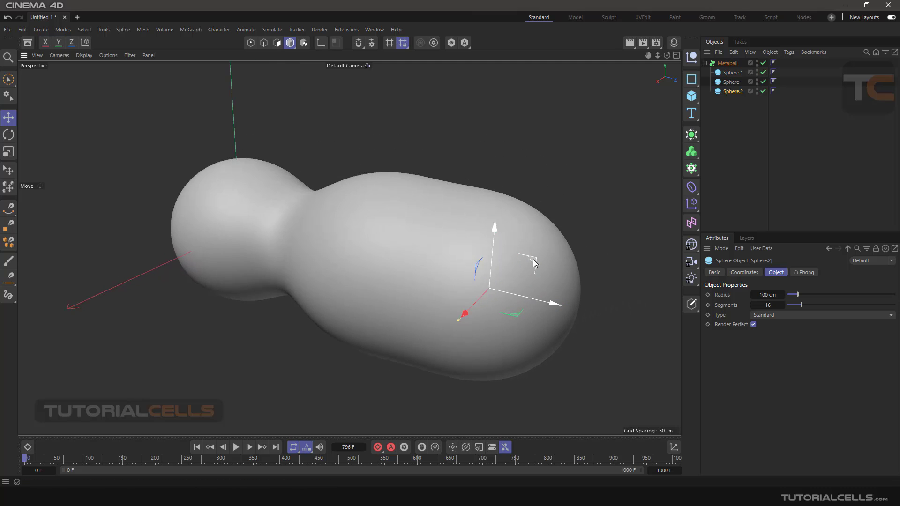
pyautogui.moveTo(534, 263); pyautogui.dragTo(603, 111)
pyautogui.press('Delete')
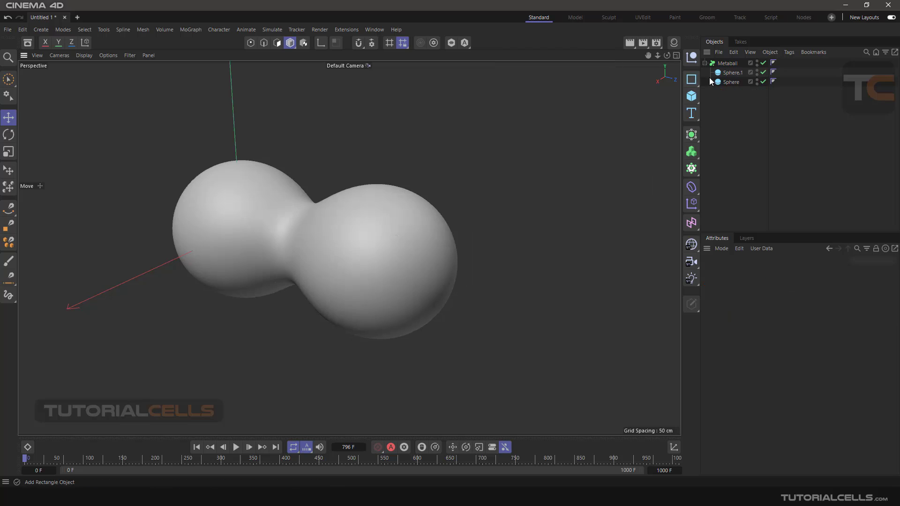
# Put Sphere.1 below Sphere in the Metaball and pull it right.
pyautogui.moveTo(728, 83); pyautogui.dragTo(729, 84)
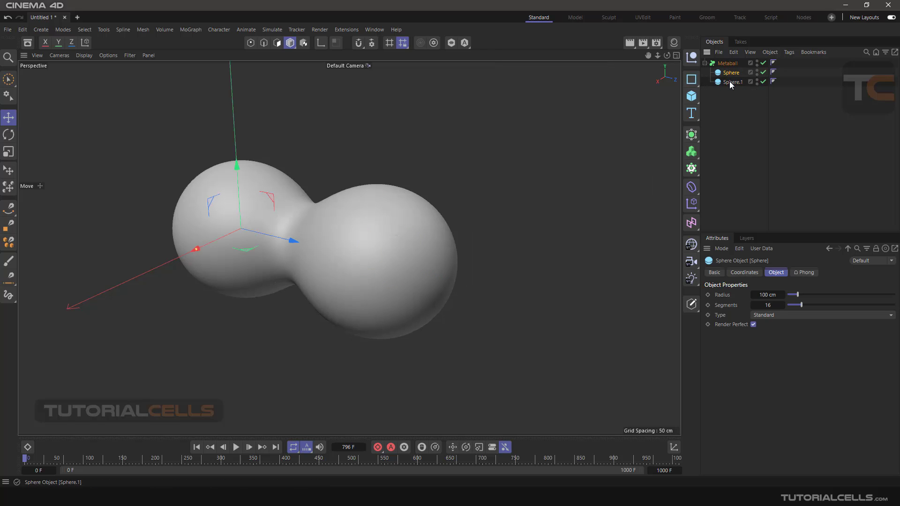
pyautogui.moveTo(440, 277); pyautogui.dragTo(469, 274)
pyautogui.keyDown('alt'); pyautogui.moveTo(469, 274); pyautogui.dragTo(496, 239); pyautogui.keyUp('alt')
# Set the Metaball's Hull Value to 151%, then 79%, and move Sphere.1 farther right.
pyautogui.click(727, 63)
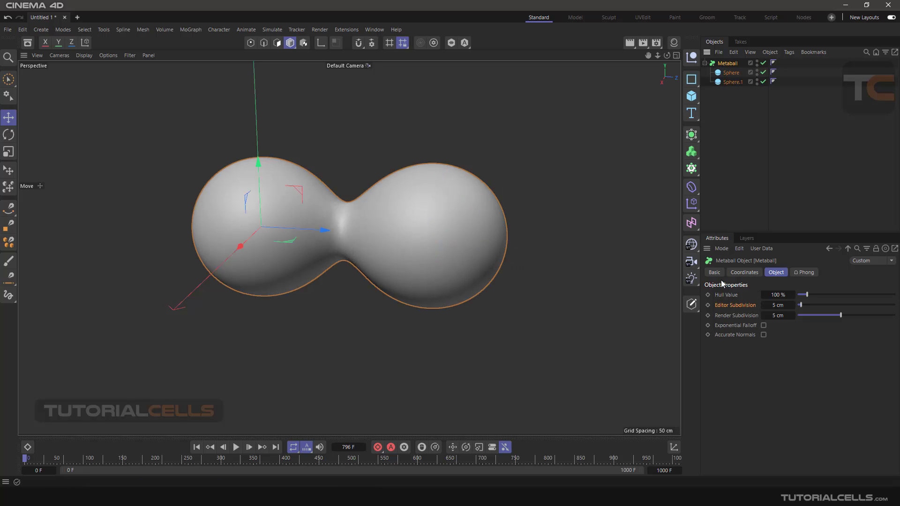
pyautogui.click(727, 294)
pyautogui.keyDown('alt'); pyautogui.moveTo(443, 269); pyautogui.dragTo(448, 318); pyautogui.keyUp('alt')
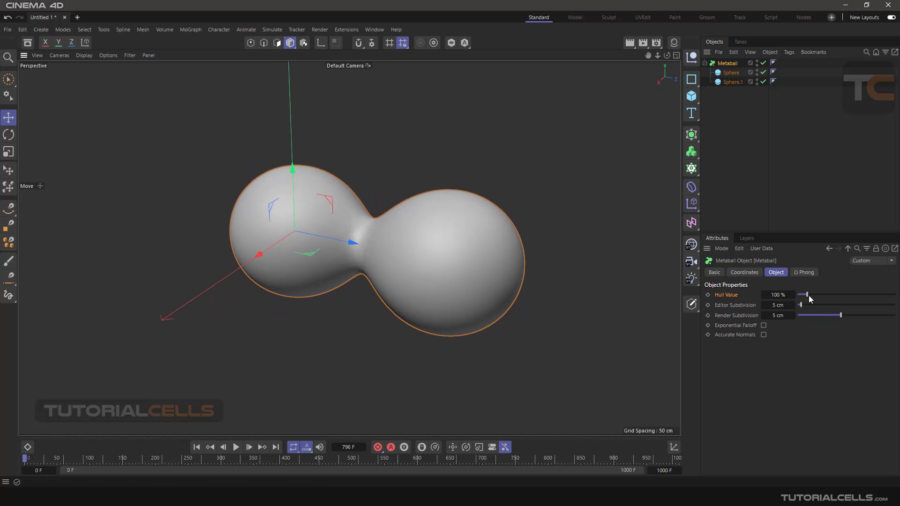
pyautogui.moveTo(808, 294); pyautogui.dragTo(813, 296)
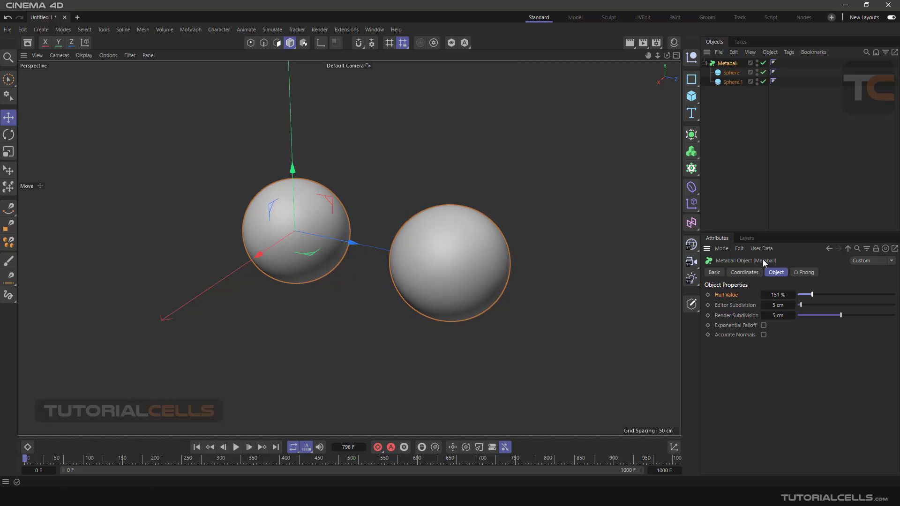
pyautogui.moveTo(811, 295); pyautogui.dragTo(805, 294)
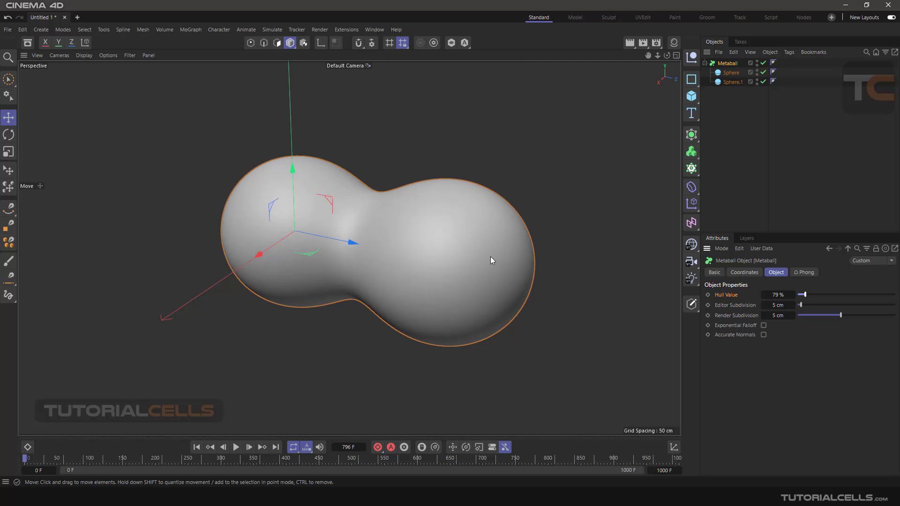
pyautogui.click(727, 83)
pyautogui.moveTo(463, 276); pyautogui.dragTo(538, 271)
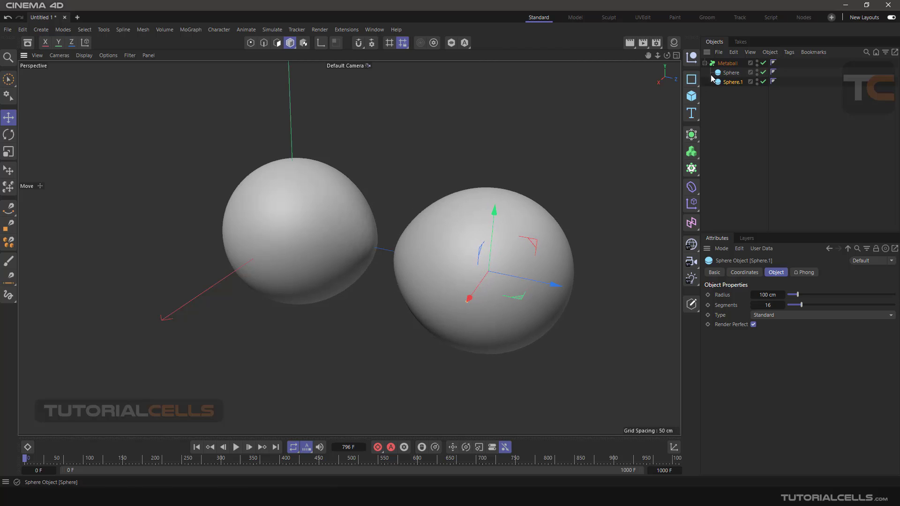
# Reposition Sphere.1 along Z and further right to split the blob.
pyautogui.click(721, 63)
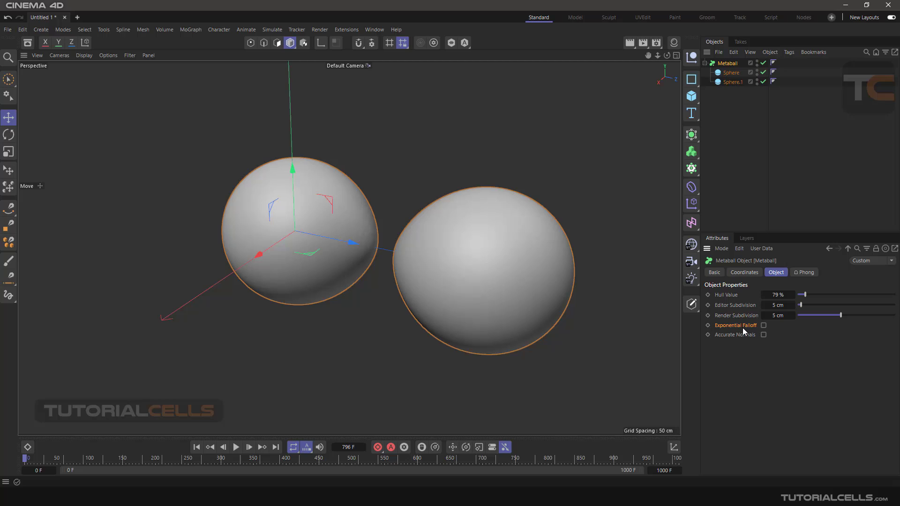
pyautogui.click(732, 85)
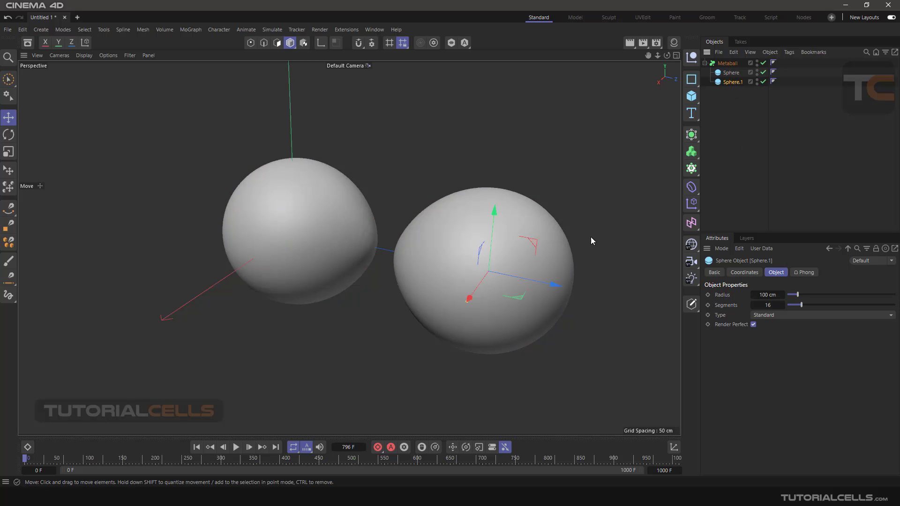
pyautogui.moveTo(553, 283)
pyautogui.mouseDown()
pyautogui.moveTo(540, 275)
pyautogui.moveTo(555, 280)
pyautogui.mouseUp()
pyautogui.keyDown('alt'); pyautogui.moveTo(431, 252); pyautogui.dragTo(539, 275); pyautogui.keyUp('alt')
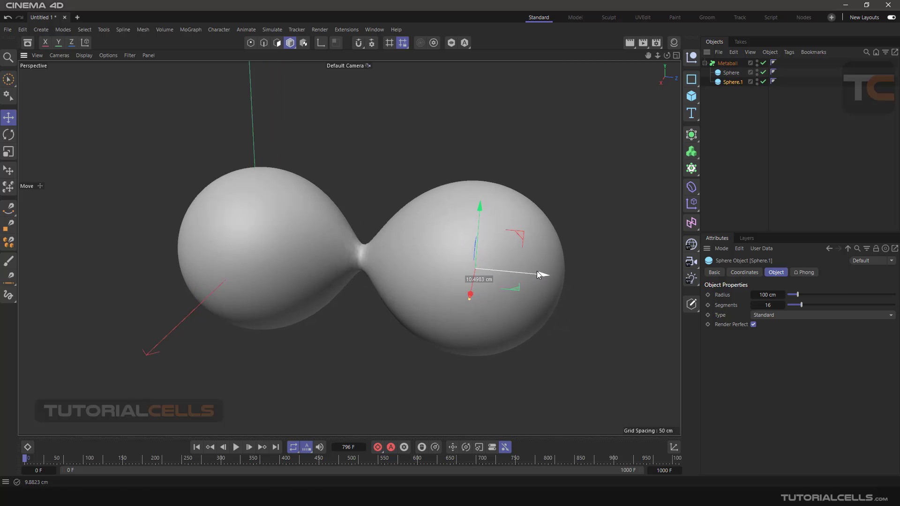
pyautogui.moveTo(538, 274); pyautogui.dragTo(545, 275)
# Turn Exponential Falloff on, shift Sphere.1 closer along Z, then turn the falloff off.
pyautogui.click(726, 63)
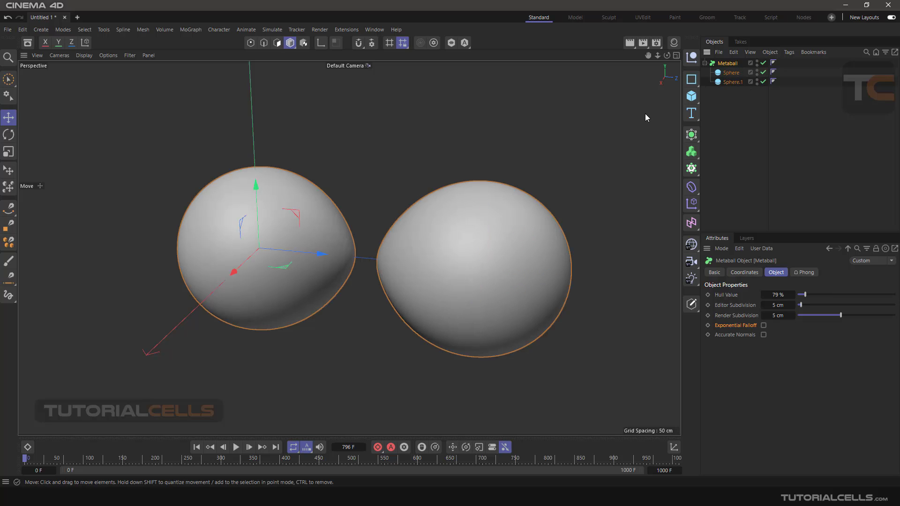
pyautogui.click(764, 325)
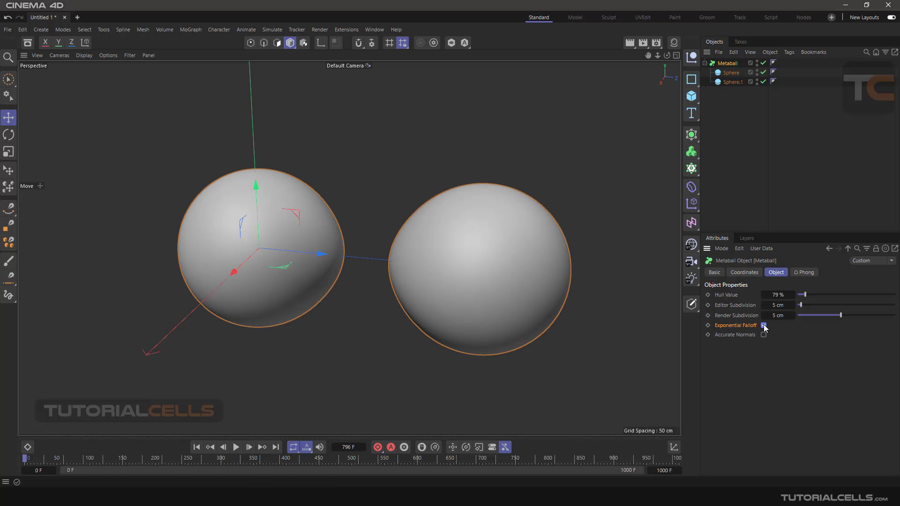
pyautogui.click(732, 81)
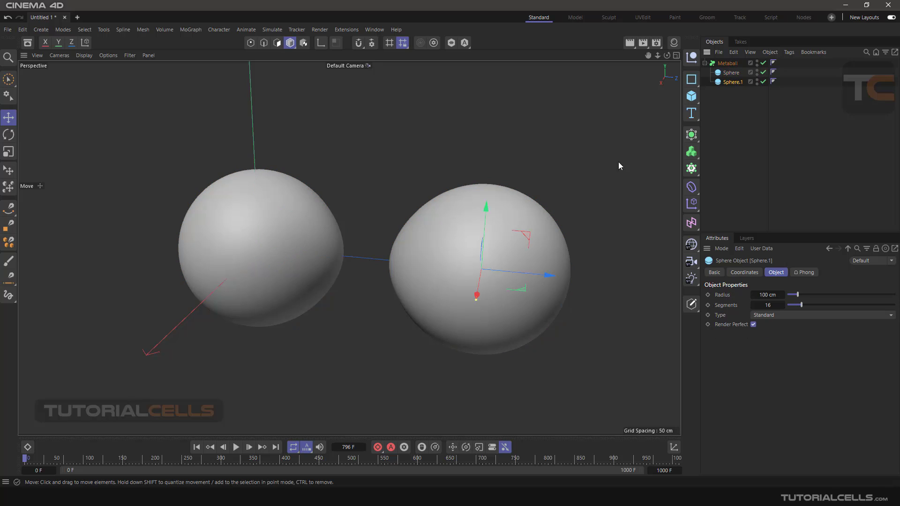
pyautogui.moveTo(546, 276); pyautogui.dragTo(519, 262)
pyautogui.click(727, 62)
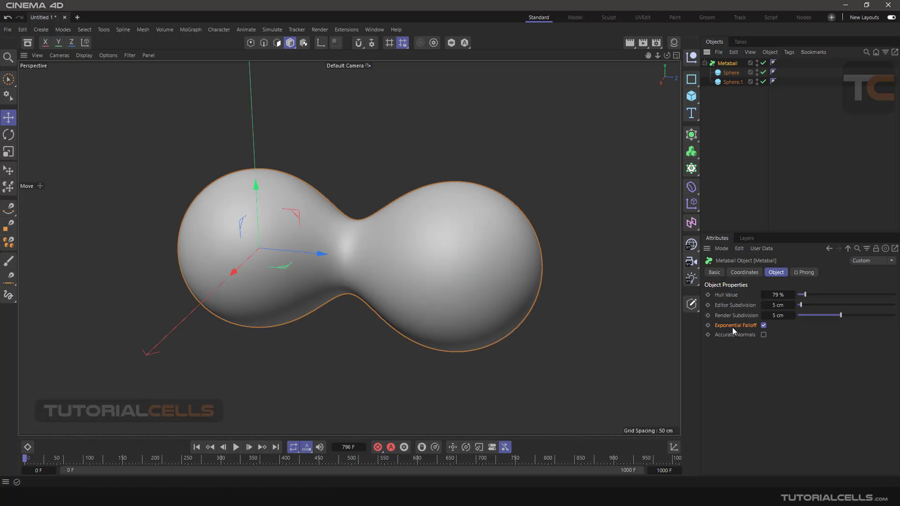
pyautogui.click(763, 326)
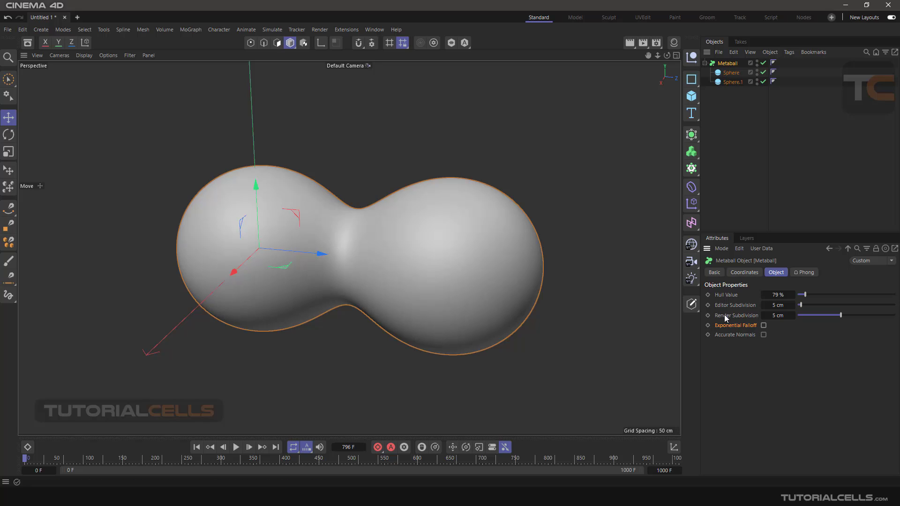
# Enable Accurate Normals on the Metaball and inspect the blob, framing it with H.
pyautogui.click(729, 334)
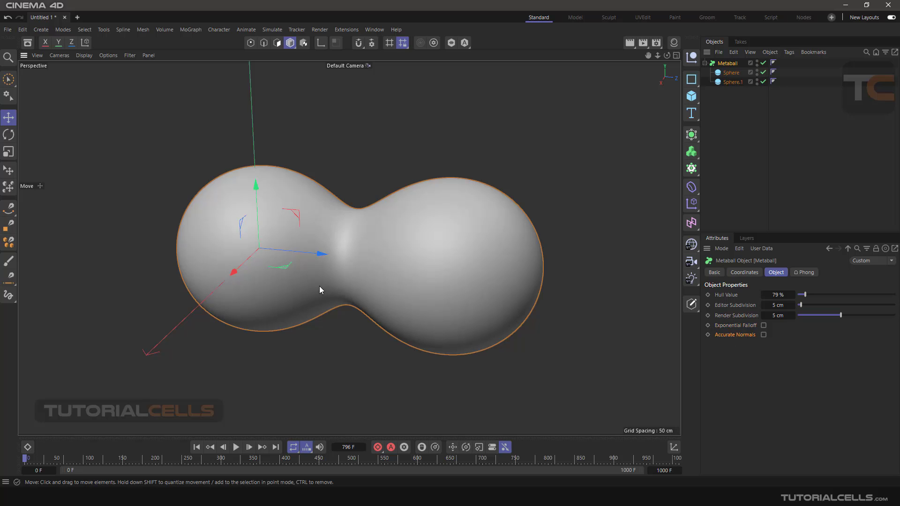
pyautogui.scroll(5, 320, 286)
pyautogui.scroll(-3, 317, 272)
pyautogui.scroll(8, 322, 282)
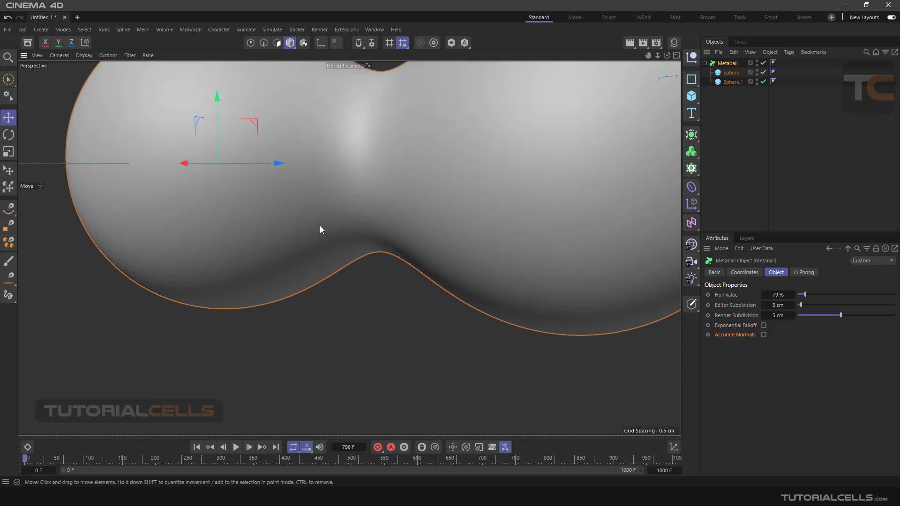
pyautogui.click(762, 334)
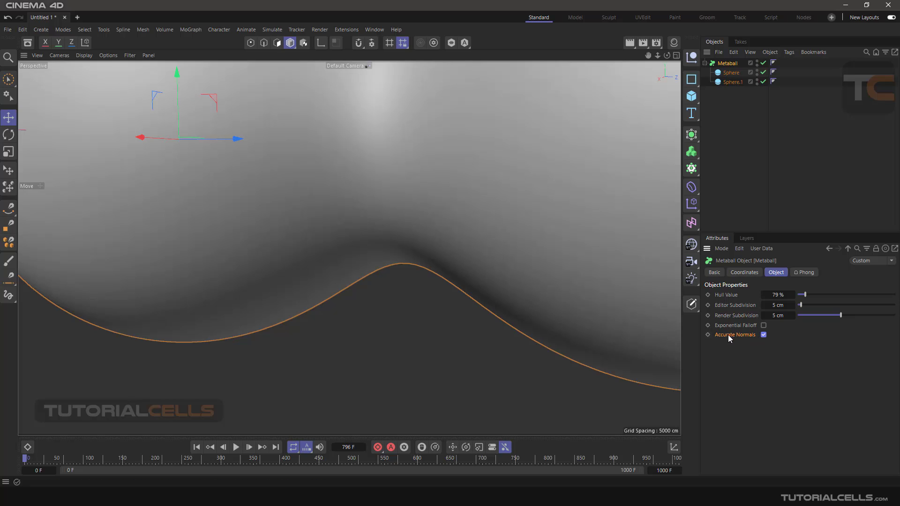
pyautogui.keyDown('alt'); pyautogui.moveTo(345, 236); pyautogui.dragTo(361, 222); pyautogui.keyUp('alt')
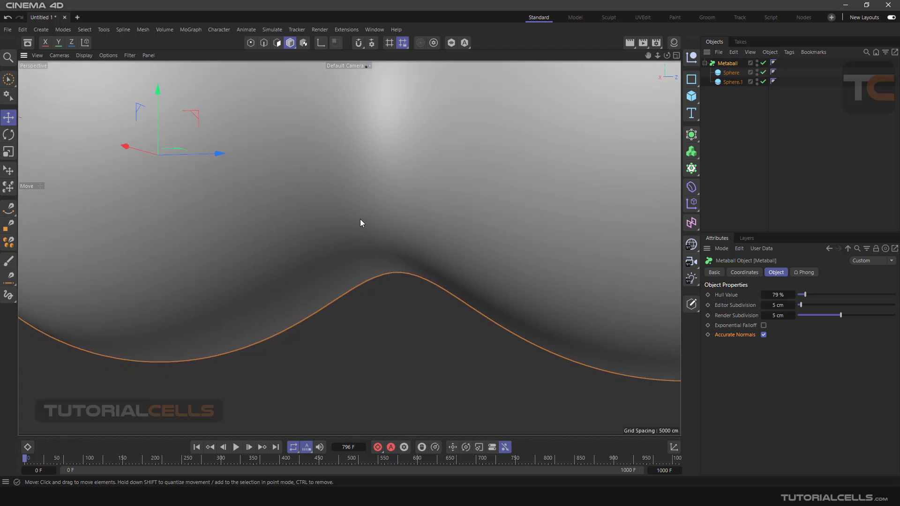
pyautogui.press('h')
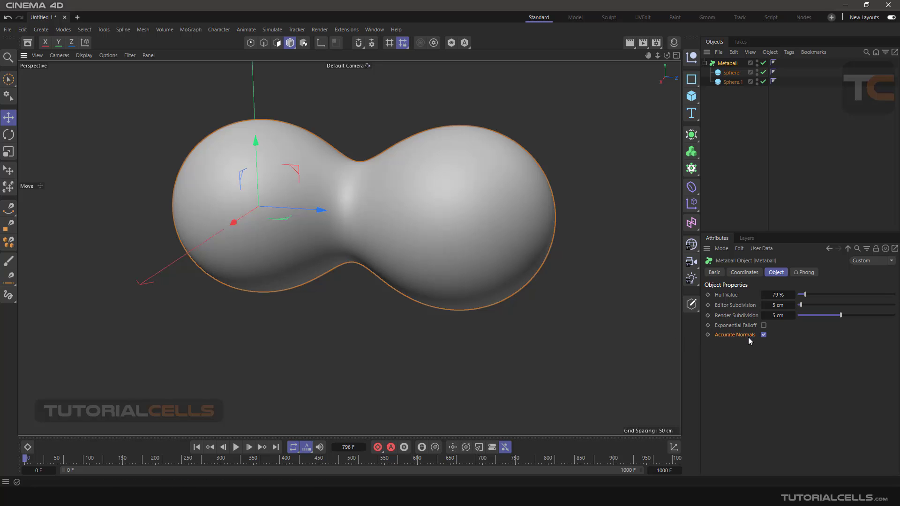
pyautogui.keyDown('alt'); pyautogui.moveTo(529, 253); pyautogui.dragTo(491, 279); pyautogui.keyUp('alt')
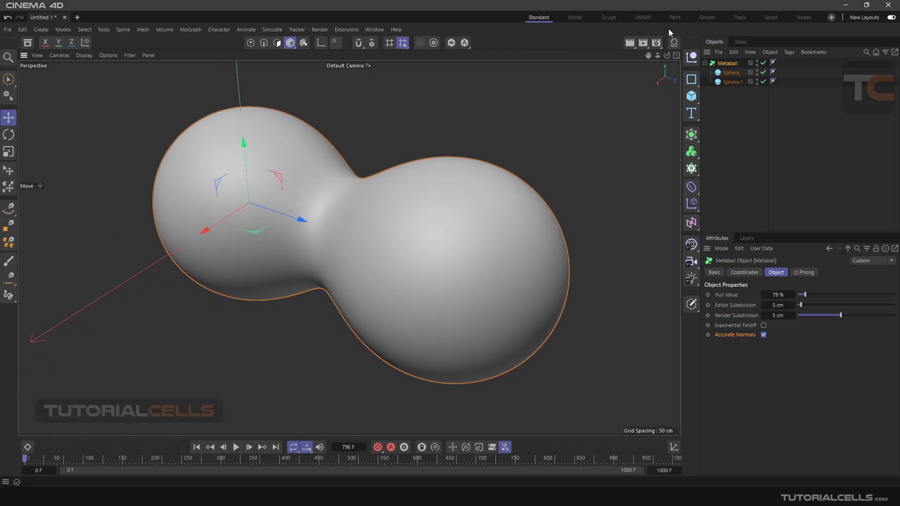
# Delete the Metaball setup and add a new sphere with about 86 cm radius.
pyautogui.press('Delete')
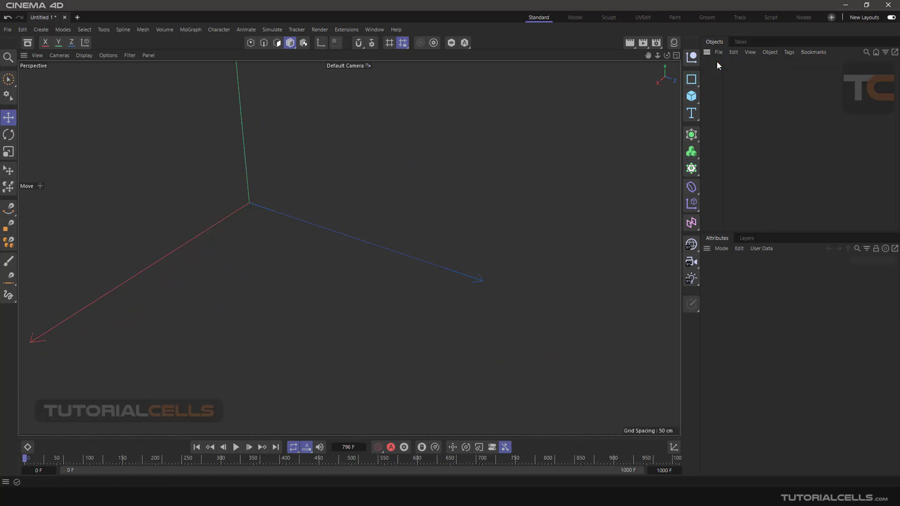
pyautogui.keyDown('alt'); pyautogui.moveTo(482, 135); pyautogui.dragTo(390, 261); pyautogui.keyUp('alt')
pyautogui.moveTo(695, 102); pyautogui.dragTo(788, 145)
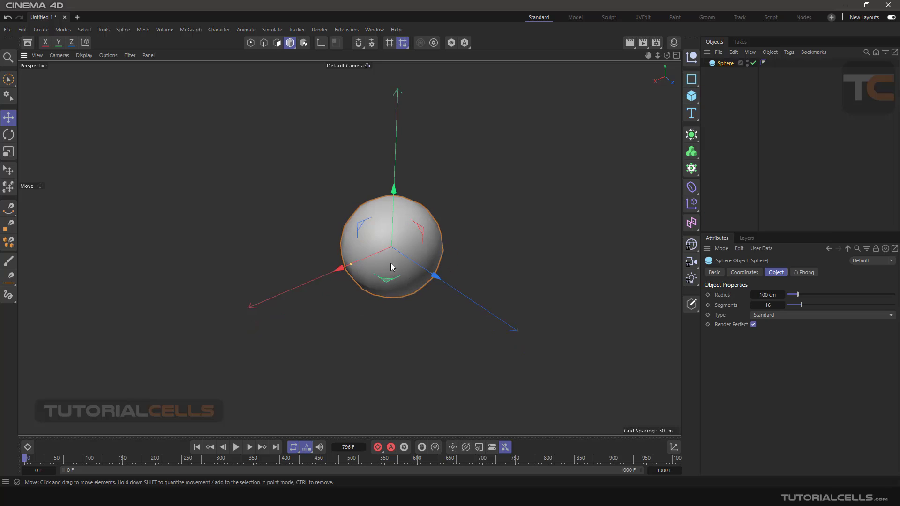
pyautogui.moveTo(357, 272); pyautogui.dragTo(437, 242)
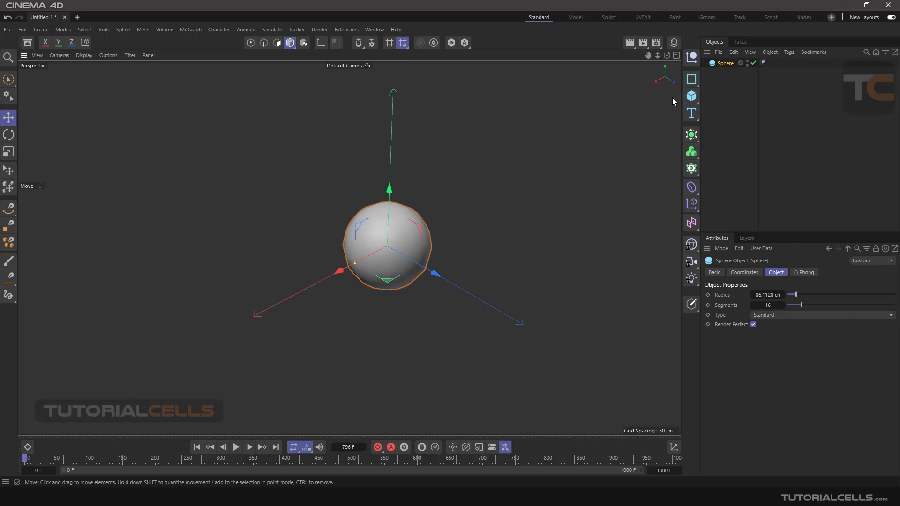
# Try Atom Array and Remesh generators on the sphere, undoing both.
pyautogui.moveTo(691, 135); pyautogui.dragTo(797, 258)
pyautogui.hotkey('ctrl', 'z')
pyautogui.moveTo(691, 135); pyautogui.dragTo(742, 271)
pyautogui.hotkey('ctrl', 'z')
# Put the sphere in an Array with 204 cm radius, 44 cm amplitude, frequency 5, and play it.
pyautogui.moveTo(691, 135); pyautogui.dragTo(724, 257)
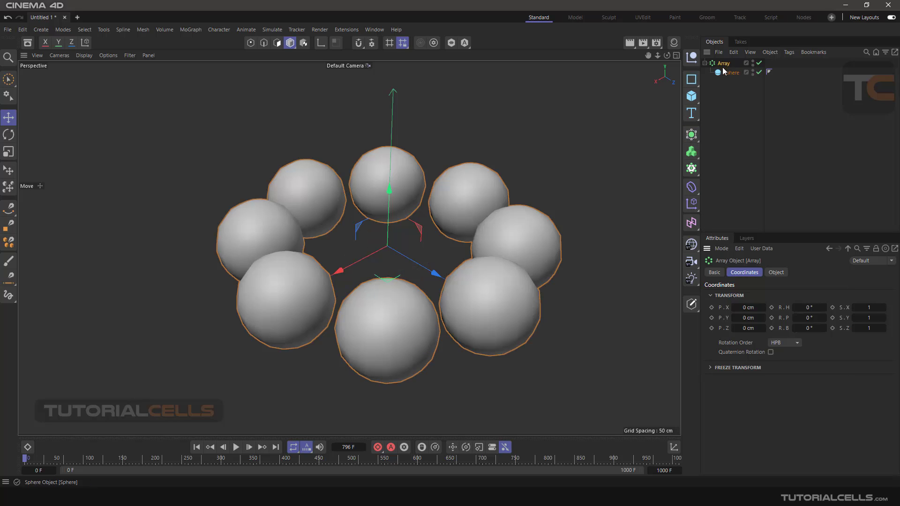
pyautogui.click(777, 272)
pyautogui.moveTo(813, 298); pyautogui.dragTo(797, 317)
pyautogui.click(777, 328)
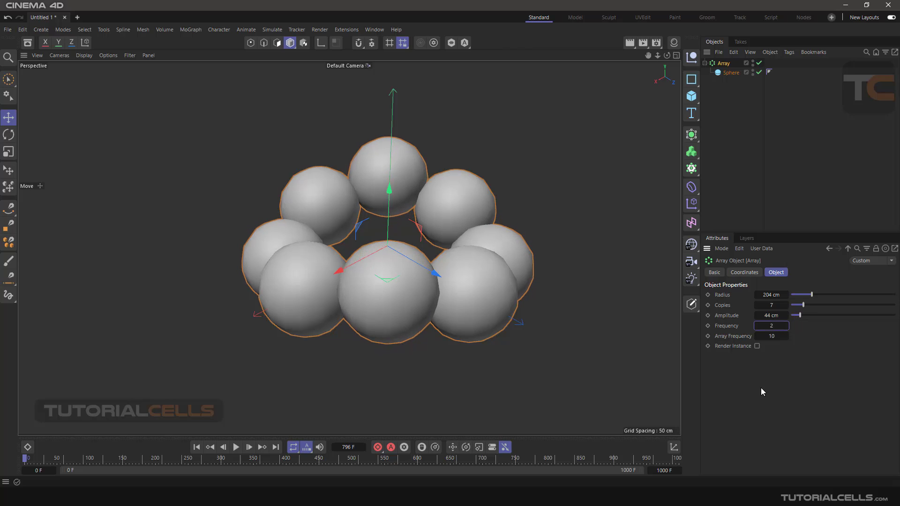
pyautogui.click(236, 447)
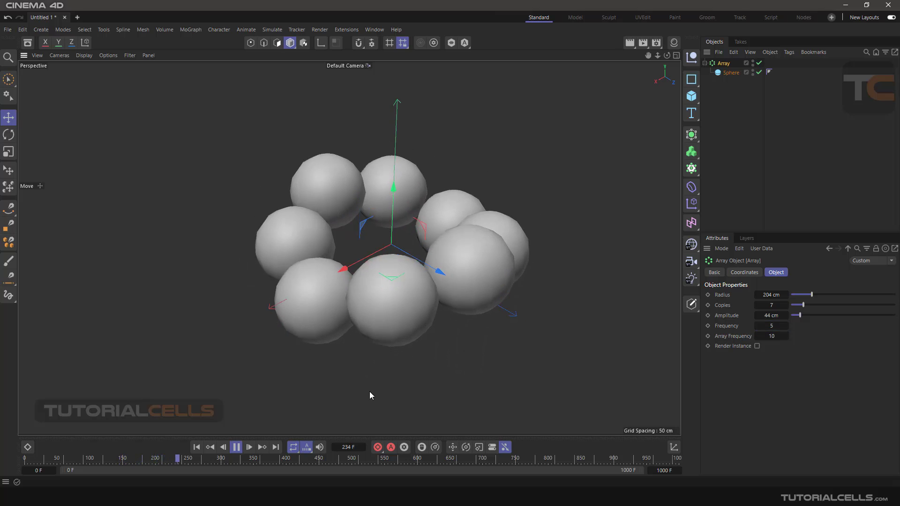
pyautogui.click(238, 447)
pyautogui.hotkey('shift', 'f')
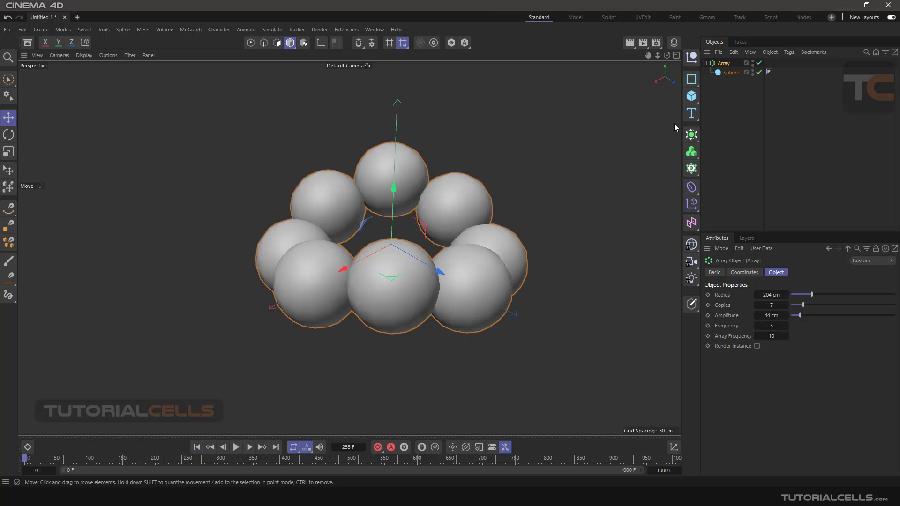
# Add a Metaball and nest the sphere Array inside it.
pyautogui.click(691, 134)
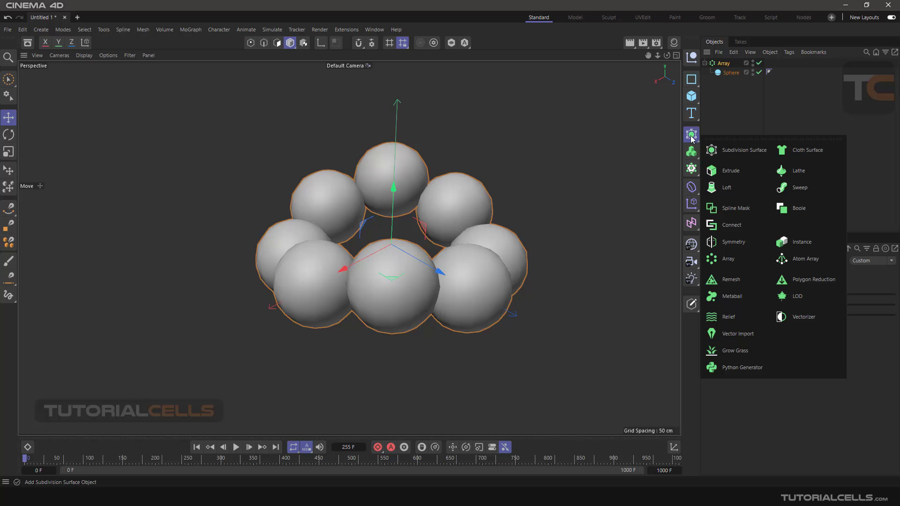
pyautogui.click(727, 294)
pyautogui.moveTo(727, 75); pyautogui.dragTo(733, 66)
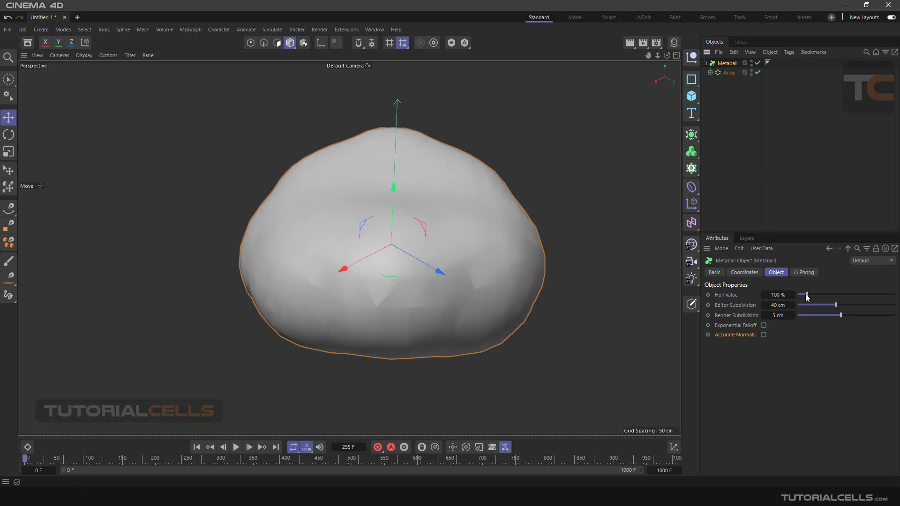
# Set Hull Value to about 256% and Editor Subdivision to 5 cm, play, then delete the Metaball.
pyautogui.moveTo(807, 294); pyautogui.dragTo(815, 297)
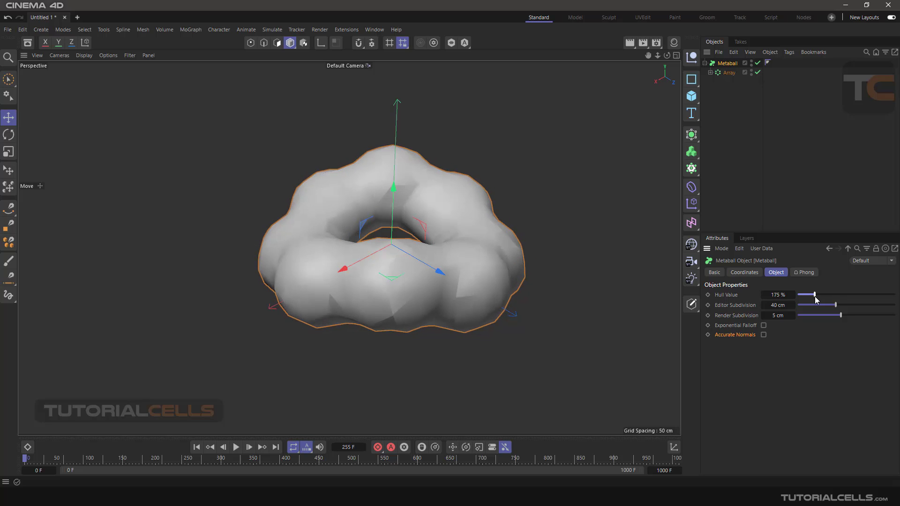
pyautogui.moveTo(816, 300); pyautogui.dragTo(826, 301)
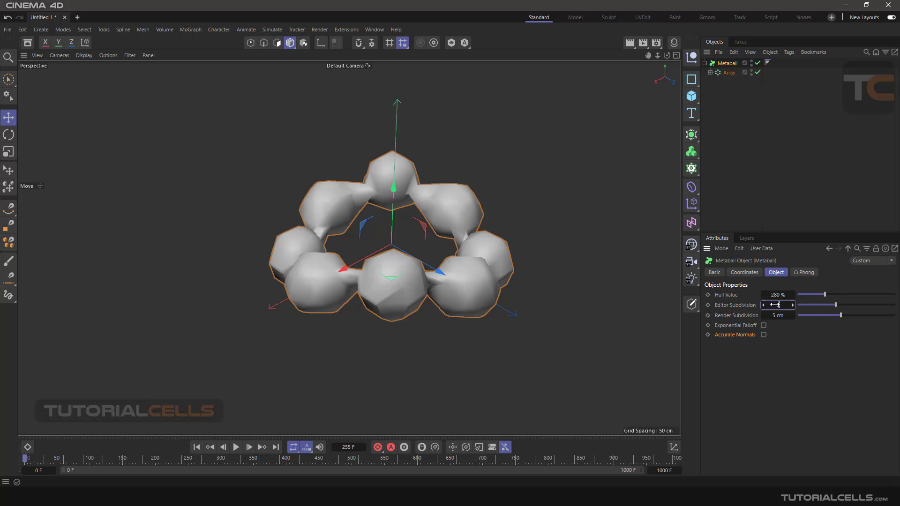
pyautogui.moveTo(775, 305); pyautogui.dragTo(777, 305)
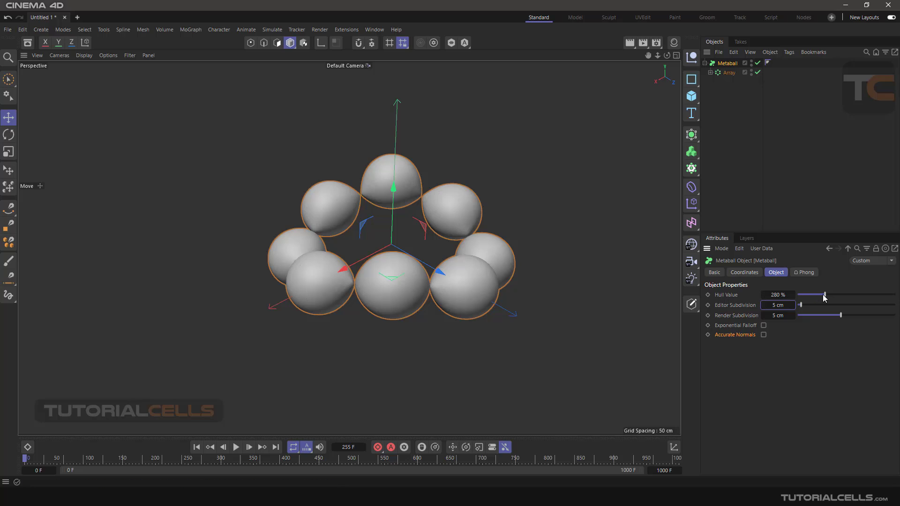
pyautogui.moveTo(823, 295); pyautogui.dragTo(822, 295)
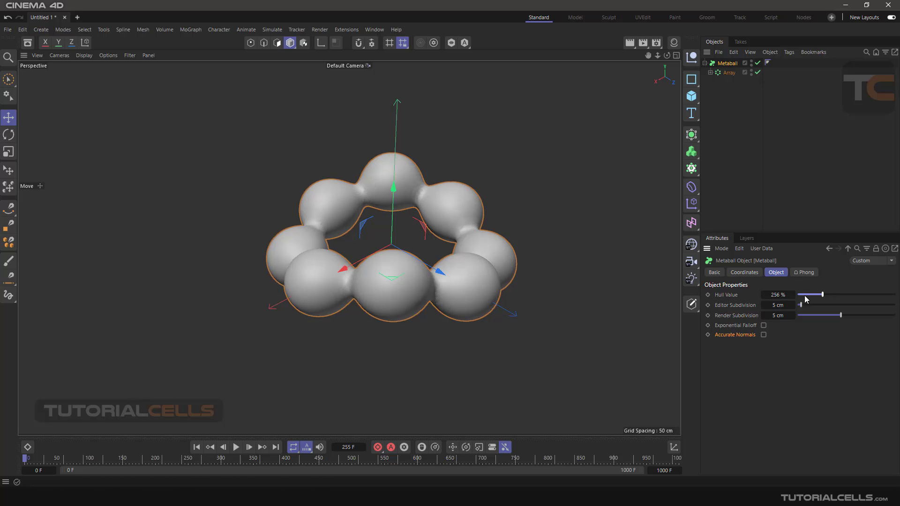
pyautogui.click(236, 447)
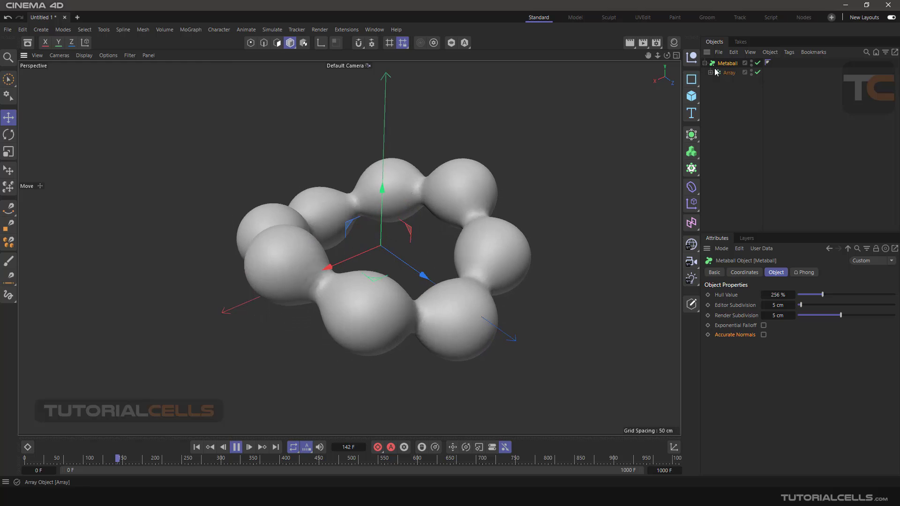
pyautogui.press('Delete')
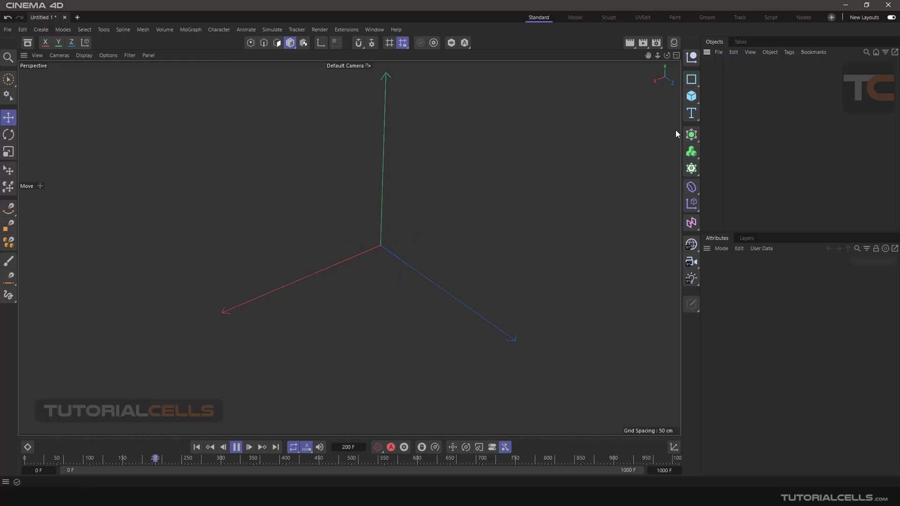
# Add a Circle spline and a Metaball, and nest the Circle inside it.
pyautogui.click(691, 80)
pyautogui.click(768, 95)
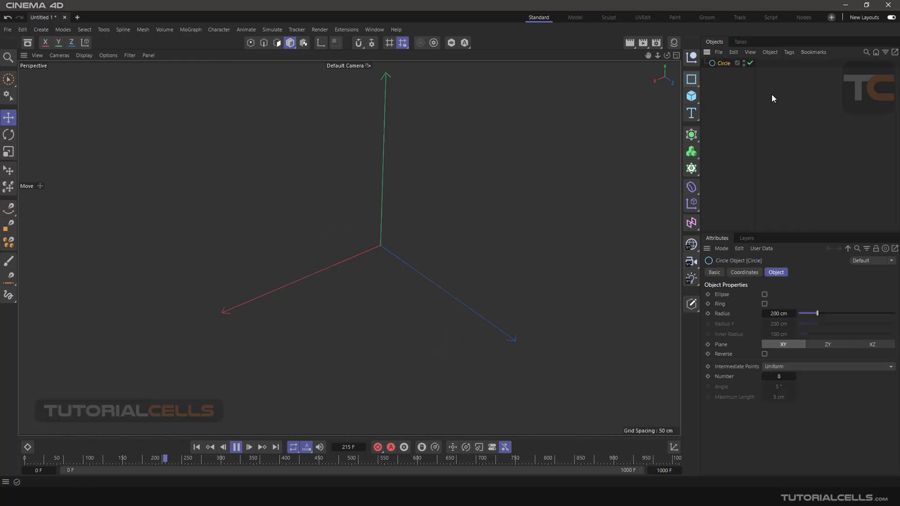
pyautogui.keyDown('alt'); pyautogui.moveTo(323, 255); pyautogui.dragTo(394, 250); pyautogui.keyUp('alt')
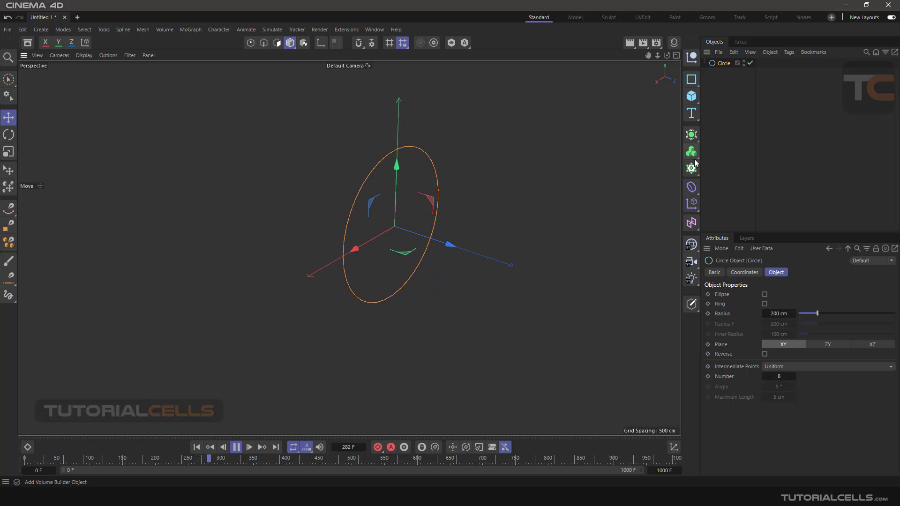
pyautogui.click(692, 135)
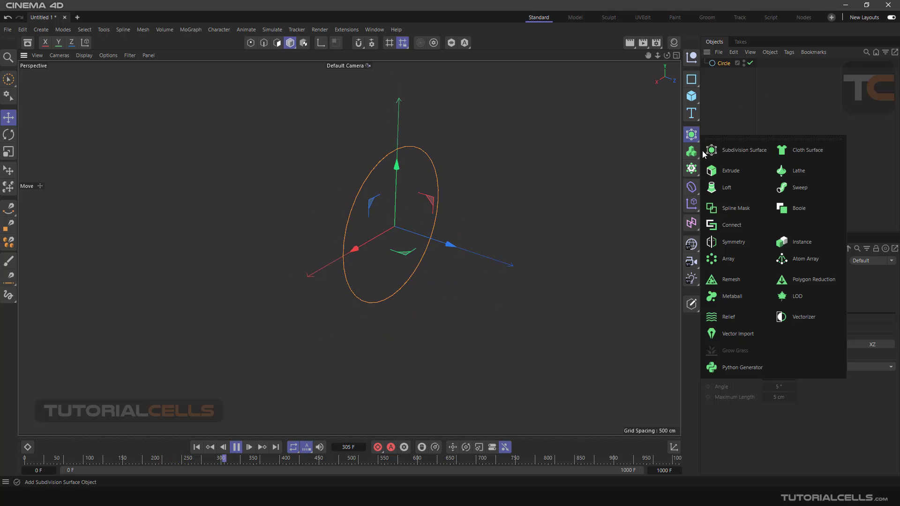
pyautogui.click(730, 296)
pyautogui.moveTo(724, 63); pyautogui.dragTo(725, 65)
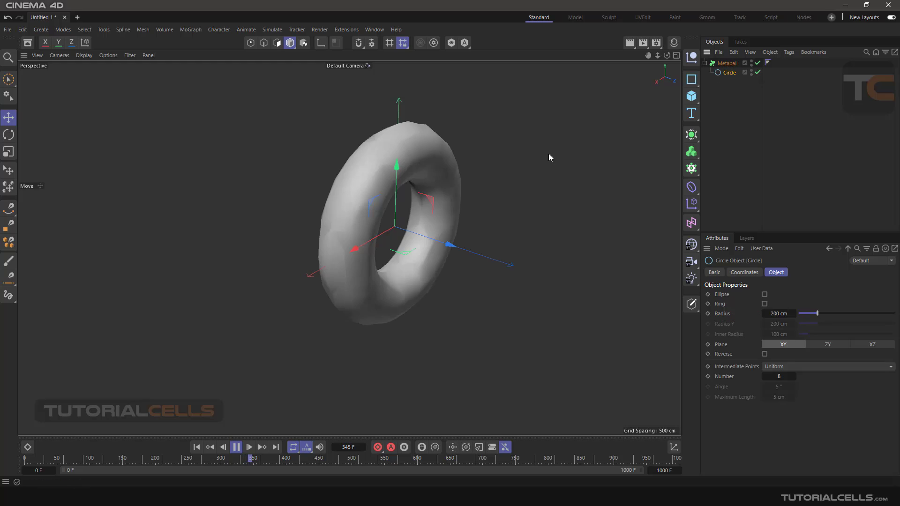
# Duplicate the Circle inside the Metaball, offsetting the copy along Z.
pyautogui.moveTo(462, 237); pyautogui.dragTo(588, 281)
pyautogui.hotkey('ctrl', 'z')
pyautogui.moveTo(728, 76)
pyautogui.keyDown('ctrl'); pyautogui.mouseDown()
pyautogui.moveTo(724, 84)
pyautogui.moveTo(731, 78)
pyautogui.mouseUp(); pyautogui.keyUp('ctrl')
pyautogui.moveTo(465, 241); pyautogui.dragTo(395, 206)
# Set the Metaball's Hull Value to 84% and Editor Subdivision to 5 cm.
pyautogui.click(727, 62)
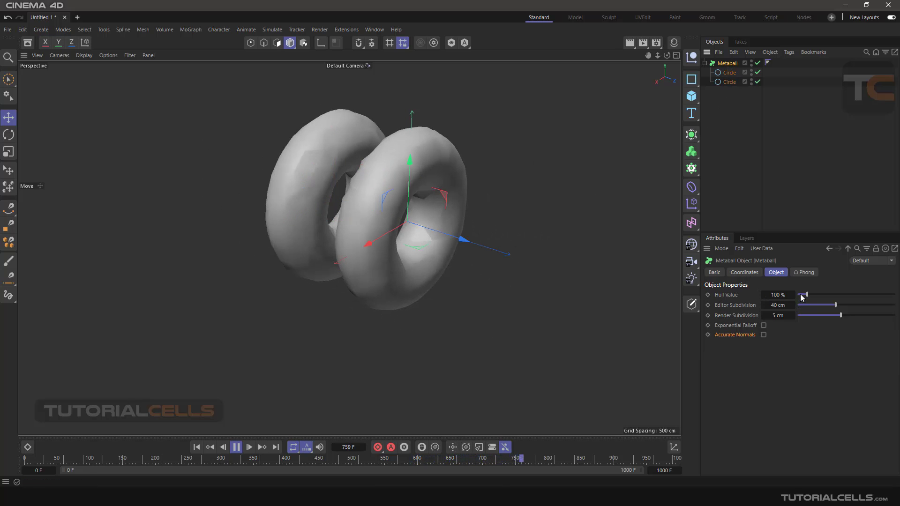
pyautogui.moveTo(803, 296); pyautogui.dragTo(805, 295)
pyautogui.doubleClick(776, 305)
pyautogui.write('5')
pyautogui.press('Return')
# Add a Cogwheel spline into the Metaball, offset on Z, then delete the whole Metaball.
pyautogui.click(690, 84)
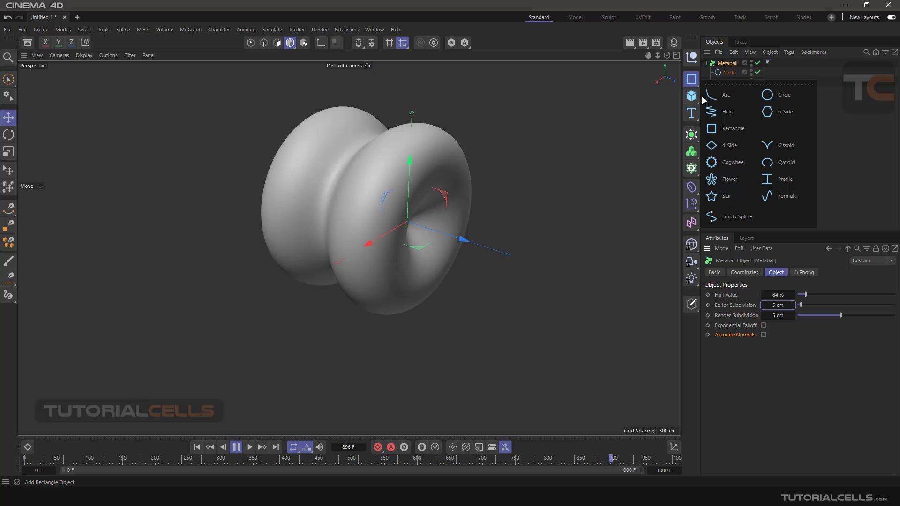
pyautogui.click(736, 159)
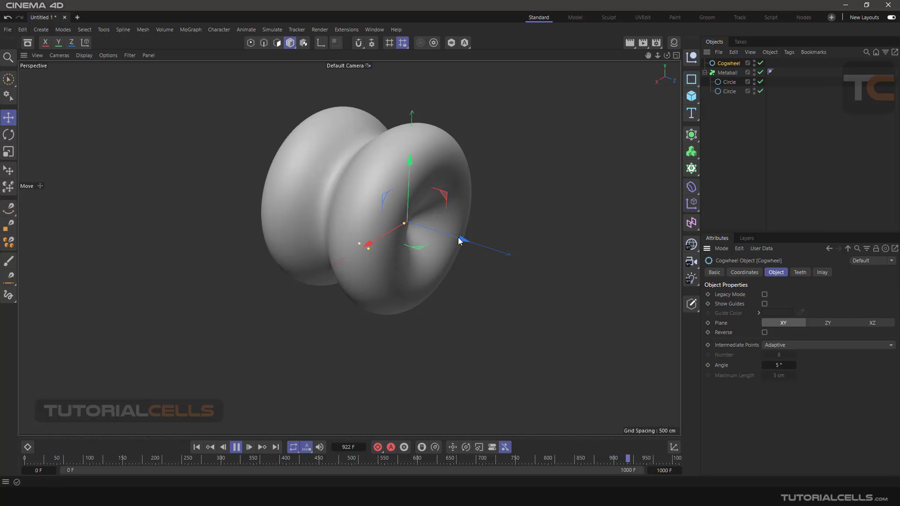
pyautogui.moveTo(458, 237); pyautogui.dragTo(517, 258)
pyautogui.moveTo(724, 64); pyautogui.dragTo(730, 97)
pyautogui.moveTo(529, 265); pyautogui.dragTo(626, 290)
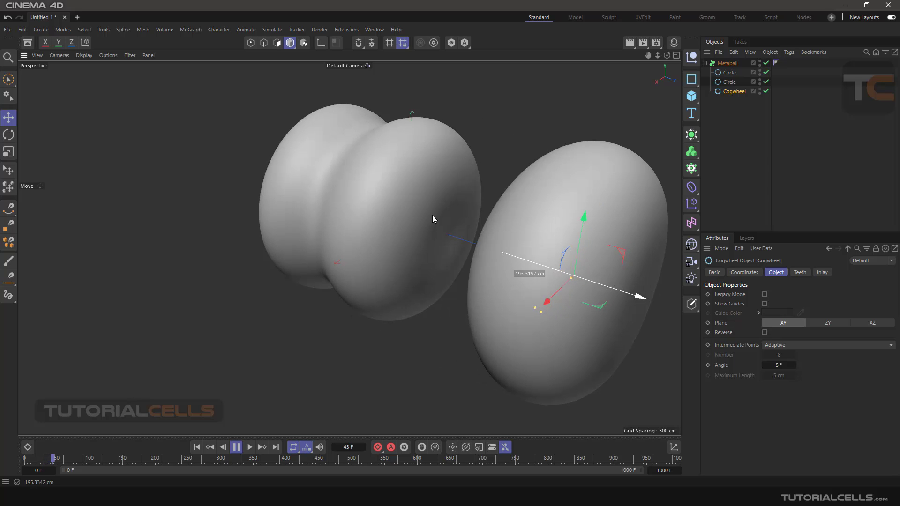
pyautogui.hotkey('ctrl', 'z')
pyautogui.click(529, 121)
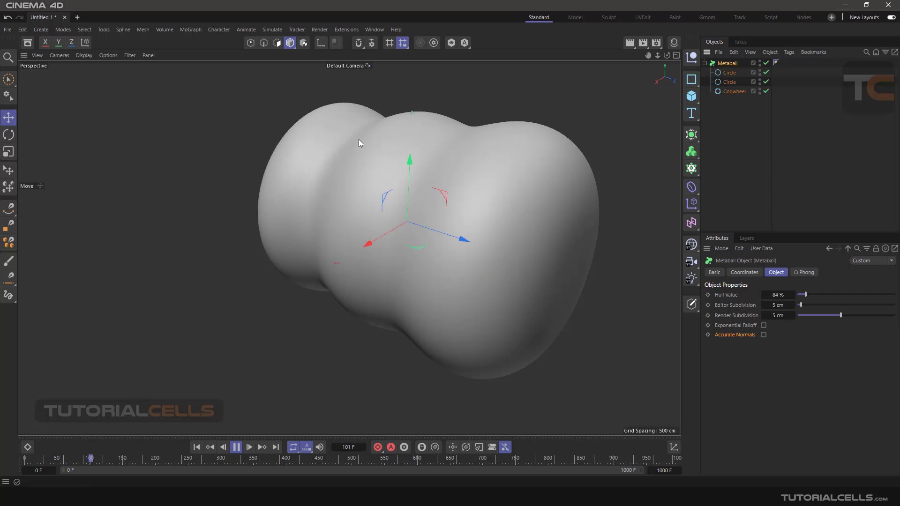
pyautogui.press('Delete')
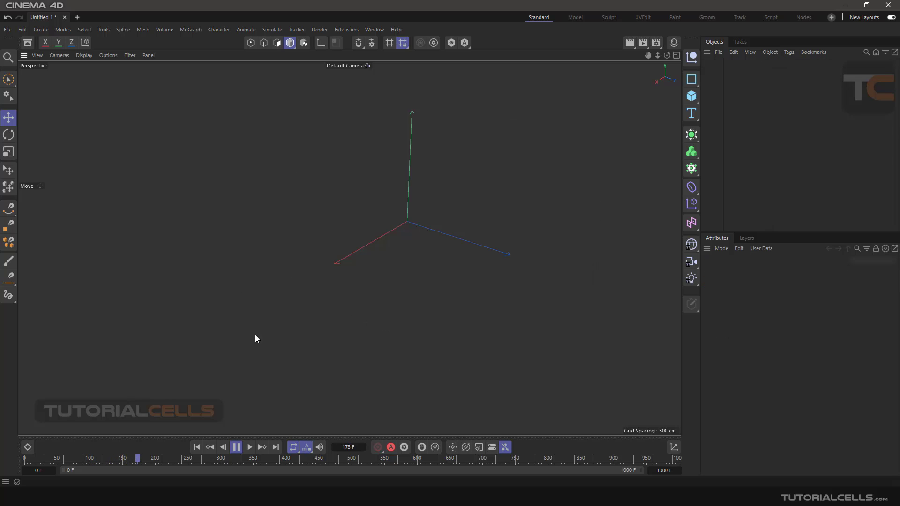